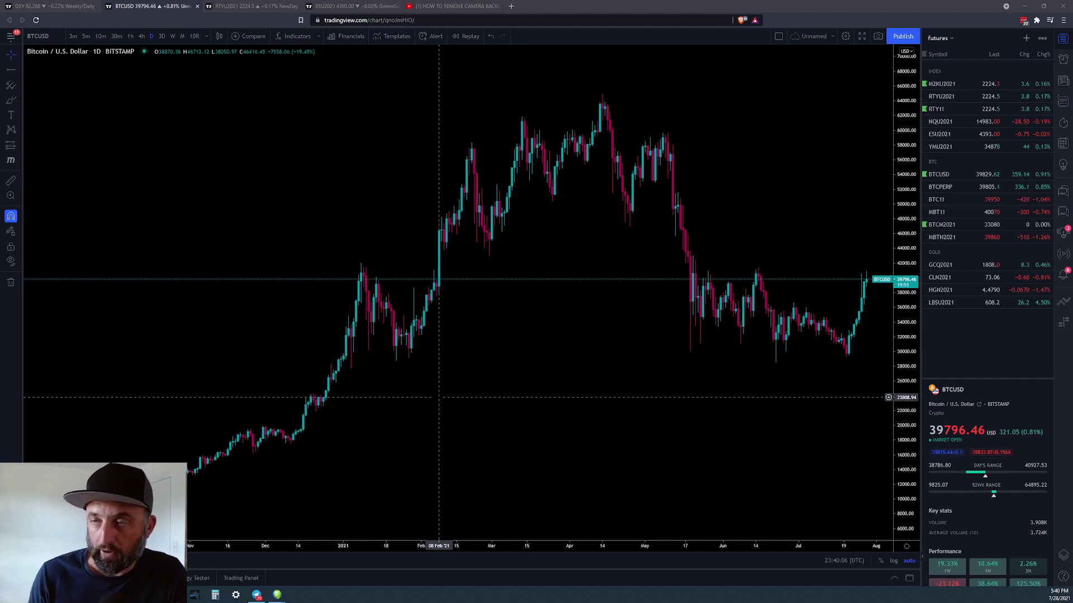
Zoom and pan the BTCUSD chart to the Aug–Dec 2020 candles, stretching the price scale vertically
{"action": "scroll", "coordinate": [451, 397], "scroll_direction": "down", "scroll_amount": 2}
{"action": "scroll", "coordinate": [451, 397], "scroll_direction": "right", "scroll_amount": 5}
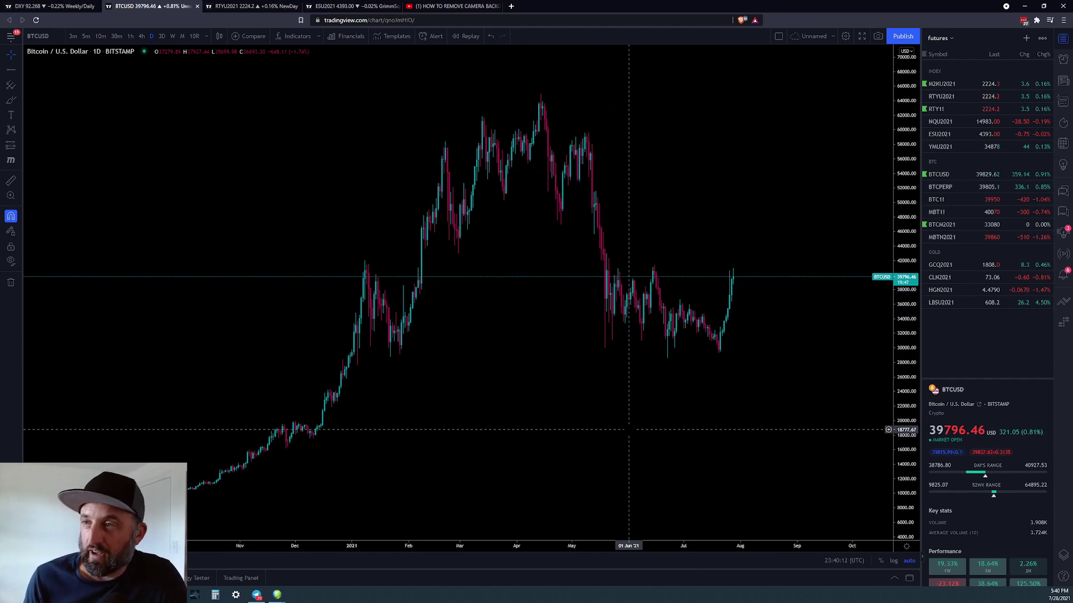
{"action": "scroll", "coordinate": [537, 447], "scroll_direction": "down", "scroll_amount": 3}
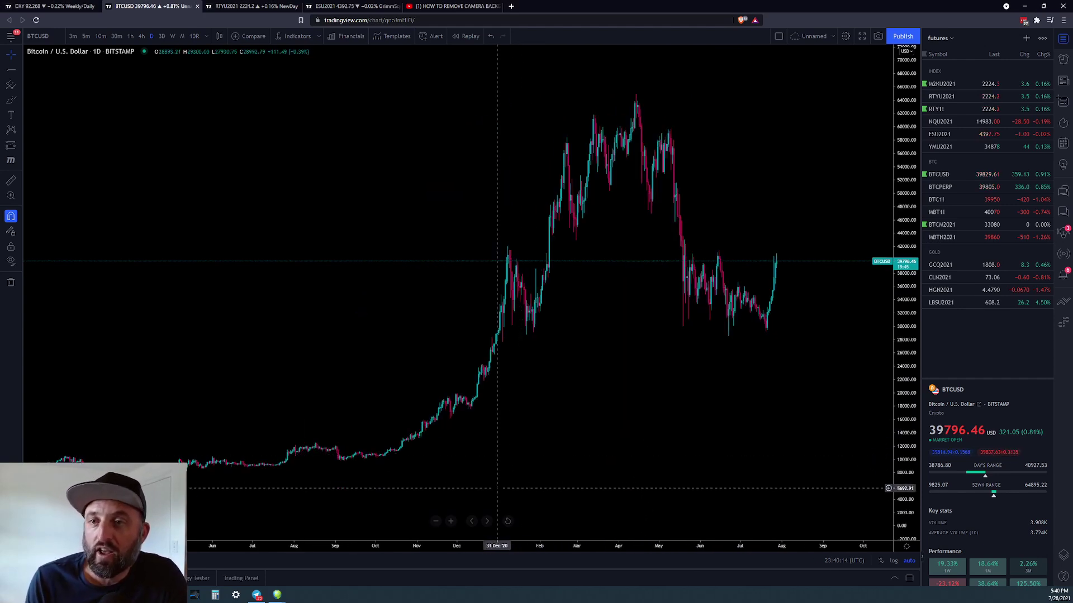
{"action": "left_click_drag", "start_coordinate": [493, 483], "coordinate": [558, 467]}
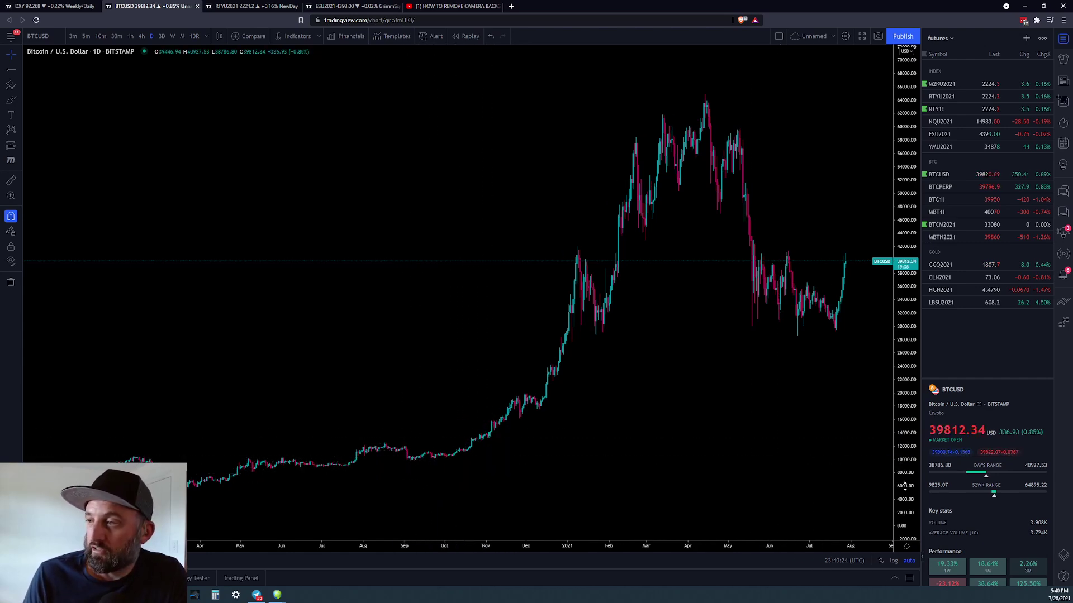
{"action": "scroll", "coordinate": [838, 391], "scroll_direction": "up", "scroll_amount": 3}
{"action": "left_click_drag", "start_coordinate": [636, 458], "coordinate": [749, 318]}
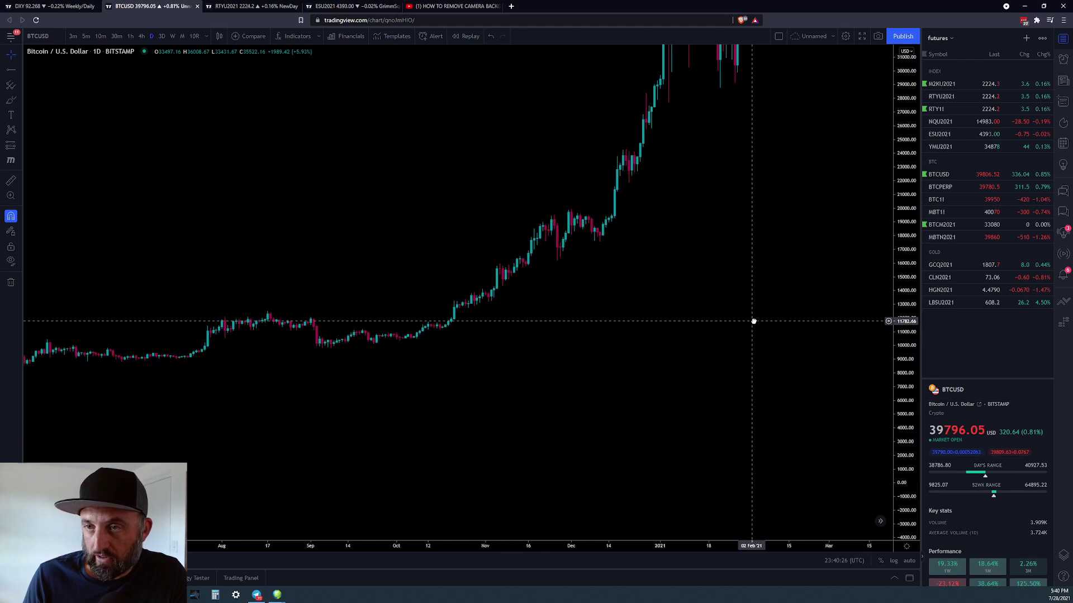
{"action": "left_click_drag", "start_coordinate": [901, 426], "coordinate": [503, 355]}
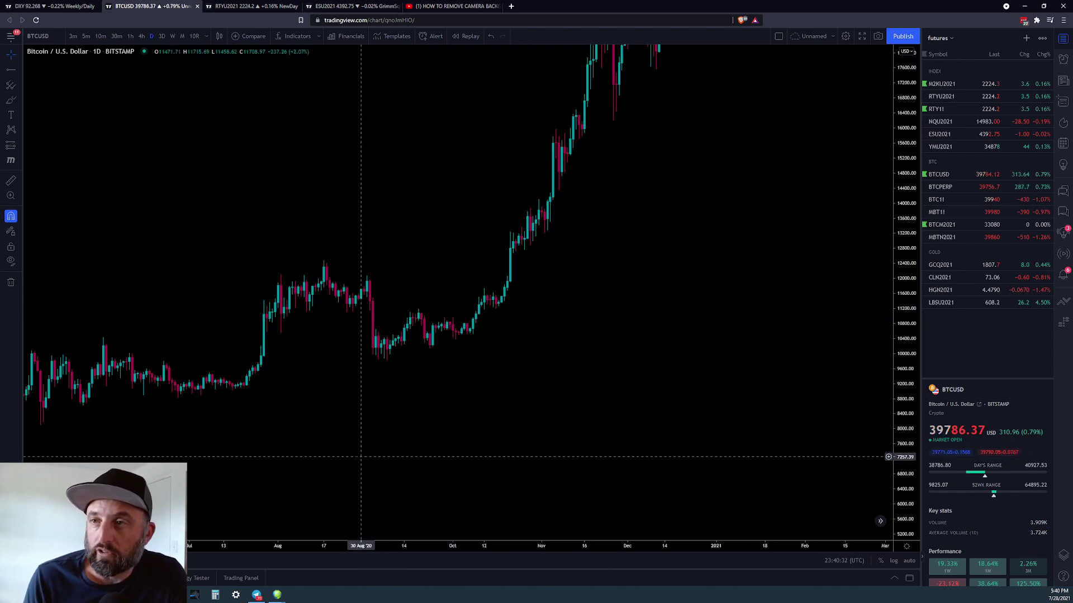
{"action": "scroll", "coordinate": [412, 546], "scroll_direction": "up", "scroll_amount": 1}
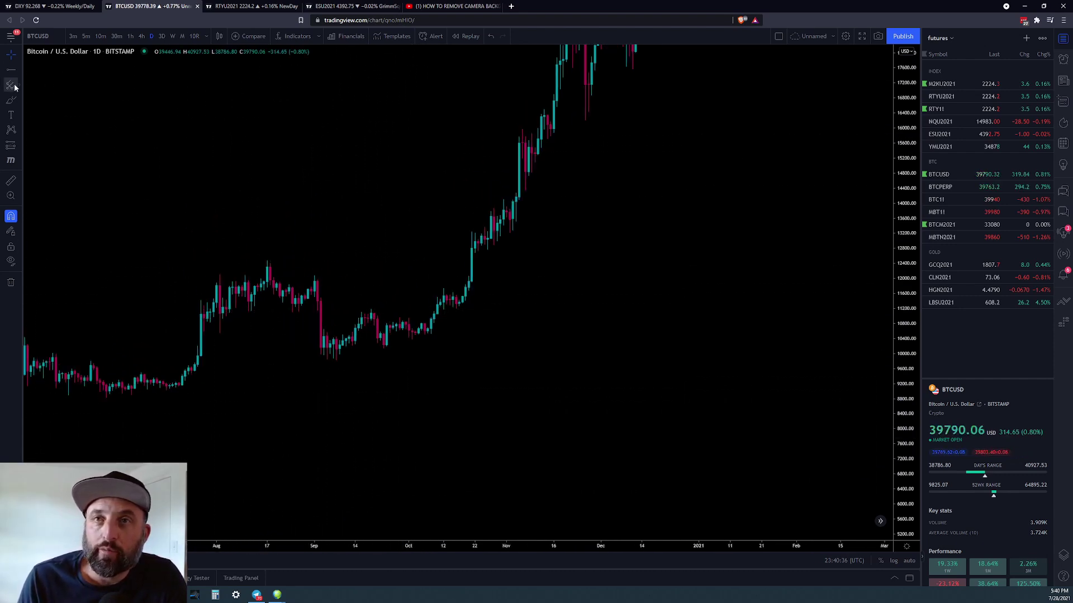
Circle the Sep–Oct 2020 candles with a red brush loop and add horizontal levels at 10950 and 10138.30
{"action": "mouse_move", "coordinate": [368, 316]}
{"action": "left_mouse_down"}
{"action": "mouse_move", "coordinate": [376, 347]}
{"action": "mouse_move", "coordinate": [408, 325]}
{"action": "mouse_move", "coordinate": [426, 343]}
{"action": "mouse_move", "coordinate": [444, 297]}
{"action": "left_mouse_up"}
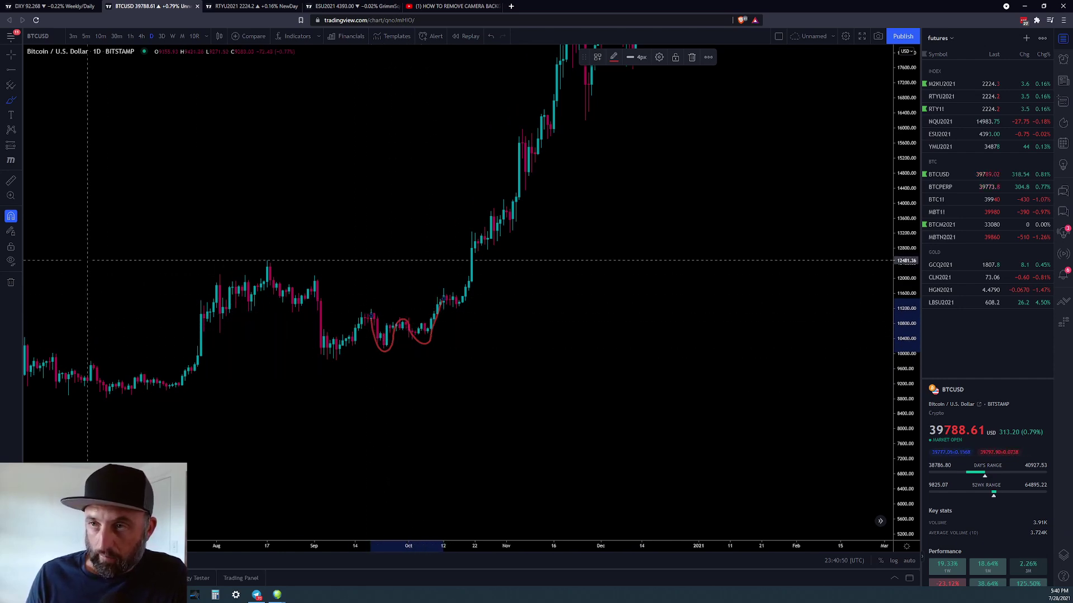
{"action": "left_click", "coordinate": [10, 70]}
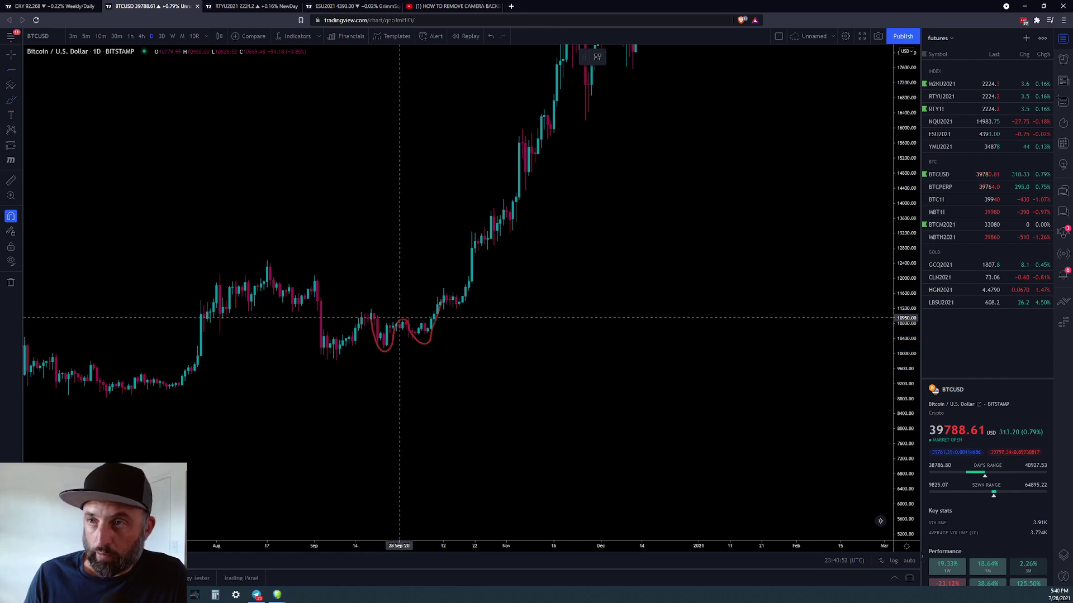
{"action": "left_click", "coordinate": [399, 319]}
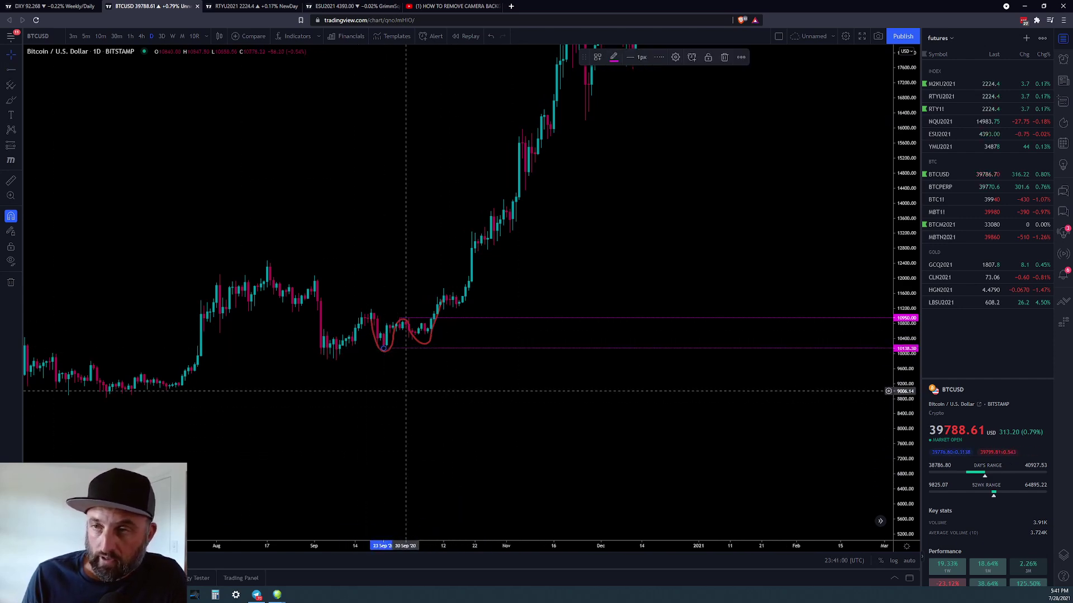
{"action": "left_click", "coordinate": [399, 348]}
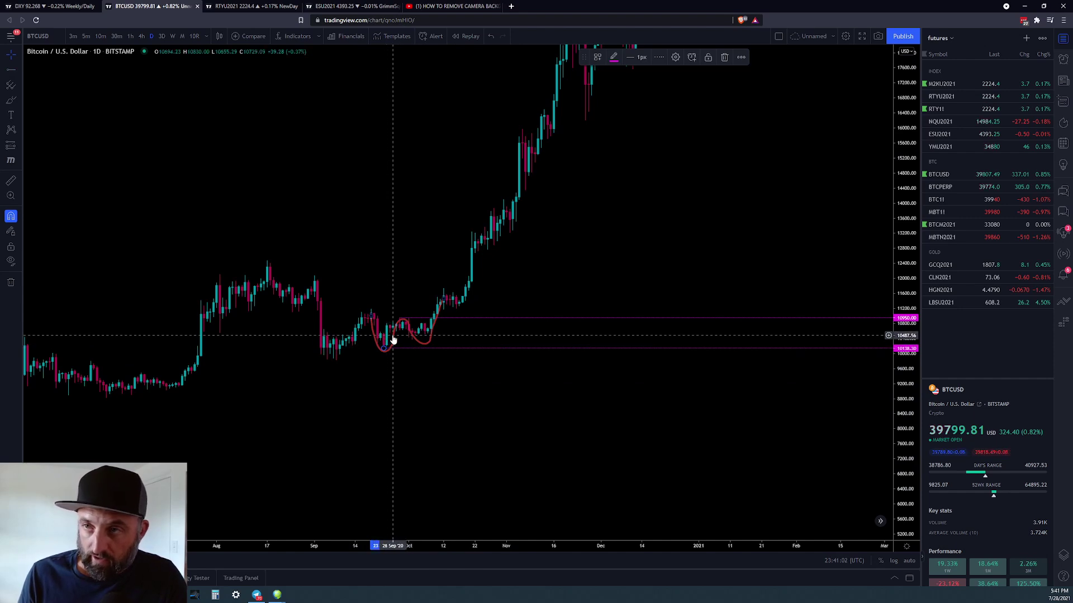
Delete the red freehand loop, keeping the 10950 and 10138.30 levels
{"action": "key", "text": "Delete"}
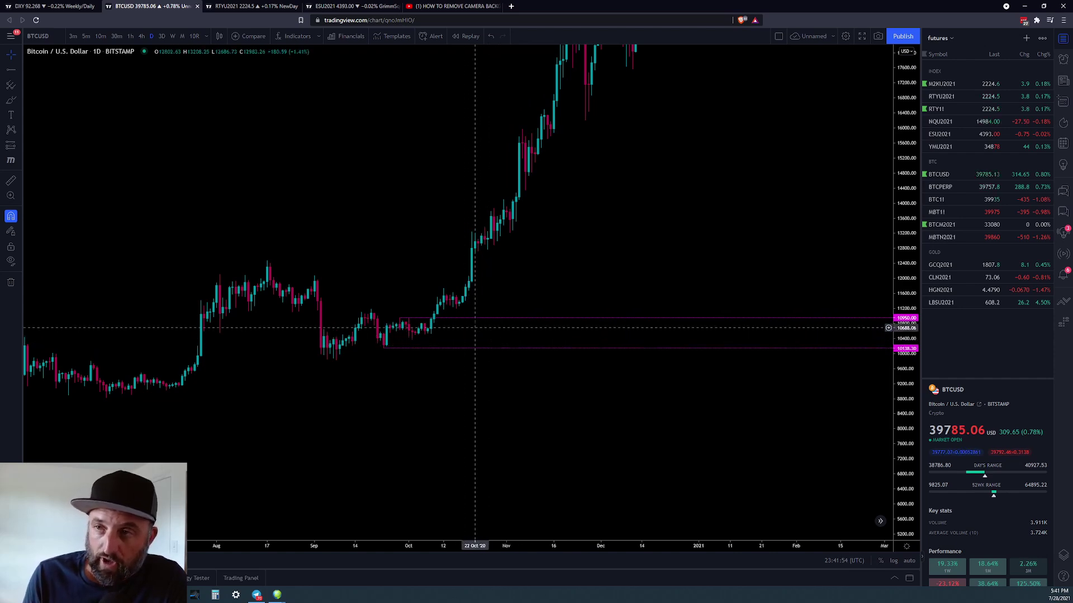
{"action": "left_click", "coordinate": [9, 101]}
{"action": "left_click", "coordinate": [11, 216]}
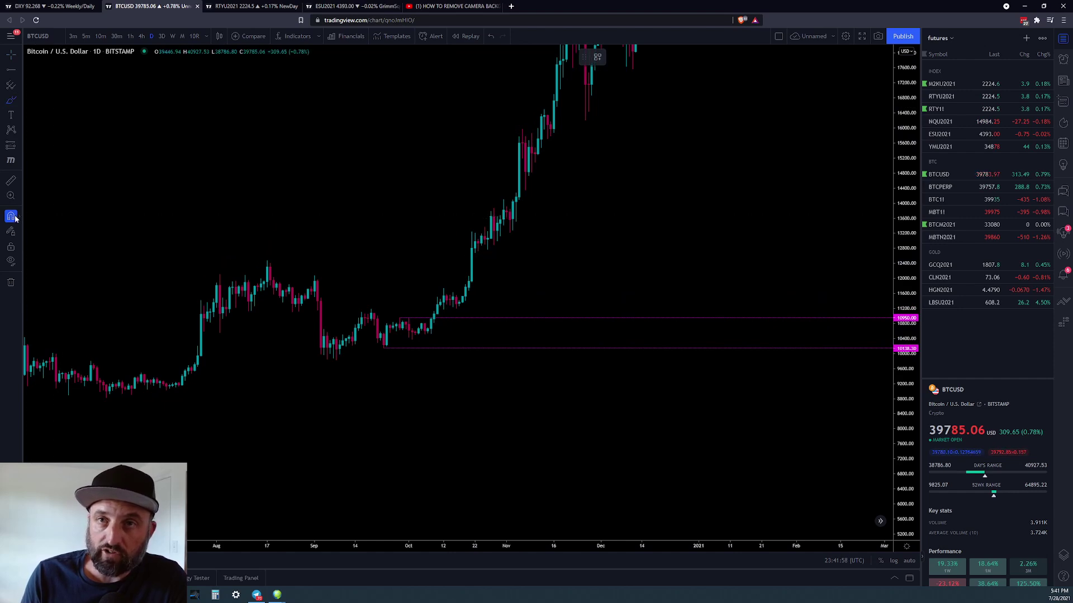
{"action": "mouse_move", "coordinate": [457, 317]}
{"action": "left_mouse_down"}
{"action": "mouse_move", "coordinate": [505, 343]}
{"action": "mouse_move", "coordinate": [551, 315]}
{"action": "mouse_move", "coordinate": [531, 315]}
{"action": "left_mouse_up"}
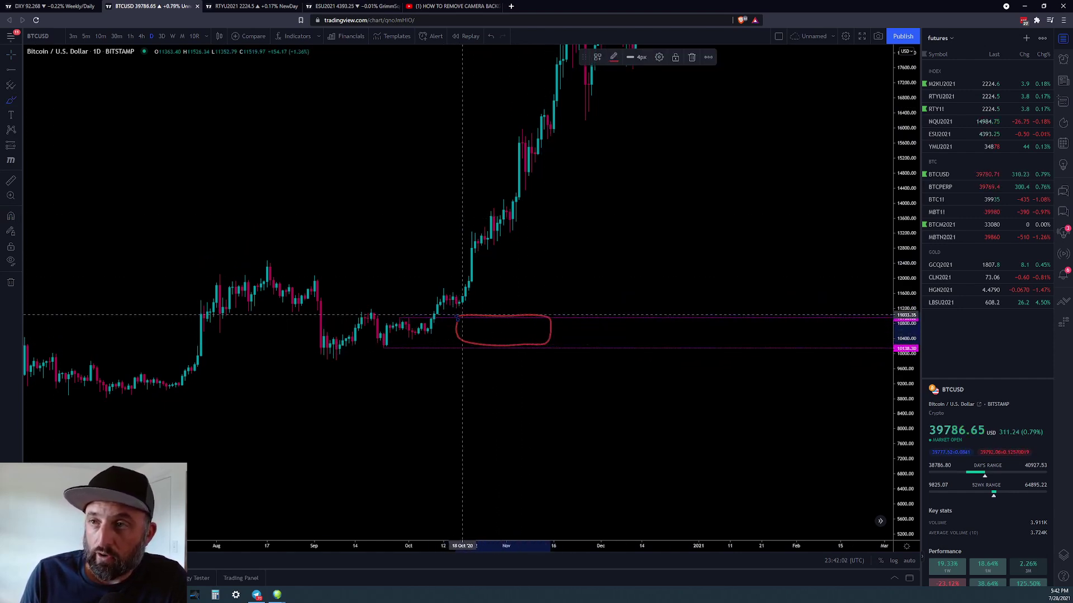
{"action": "mouse_move", "coordinate": [459, 311]}
{"action": "left_mouse_down"}
{"action": "mouse_move", "coordinate": [456, 240]}
{"action": "mouse_move", "coordinate": [553, 240]}
{"action": "mouse_move", "coordinate": [550, 317]}
{"action": "mouse_move", "coordinate": [472, 319]}
{"action": "left_mouse_up"}
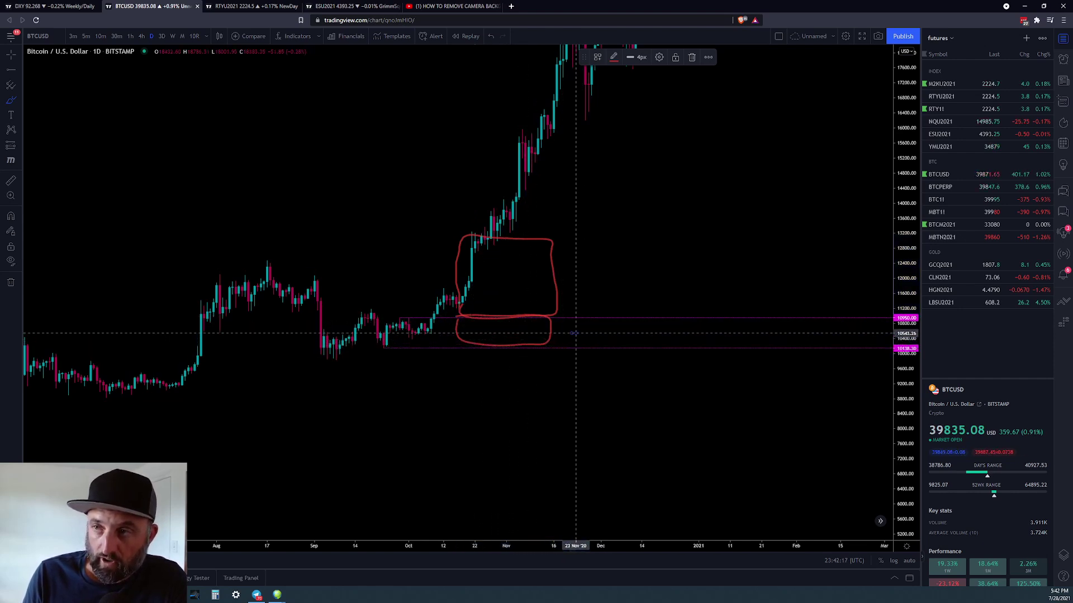
{"action": "left_click_drag", "start_coordinate": [595, 322], "coordinate": [595, 346]}
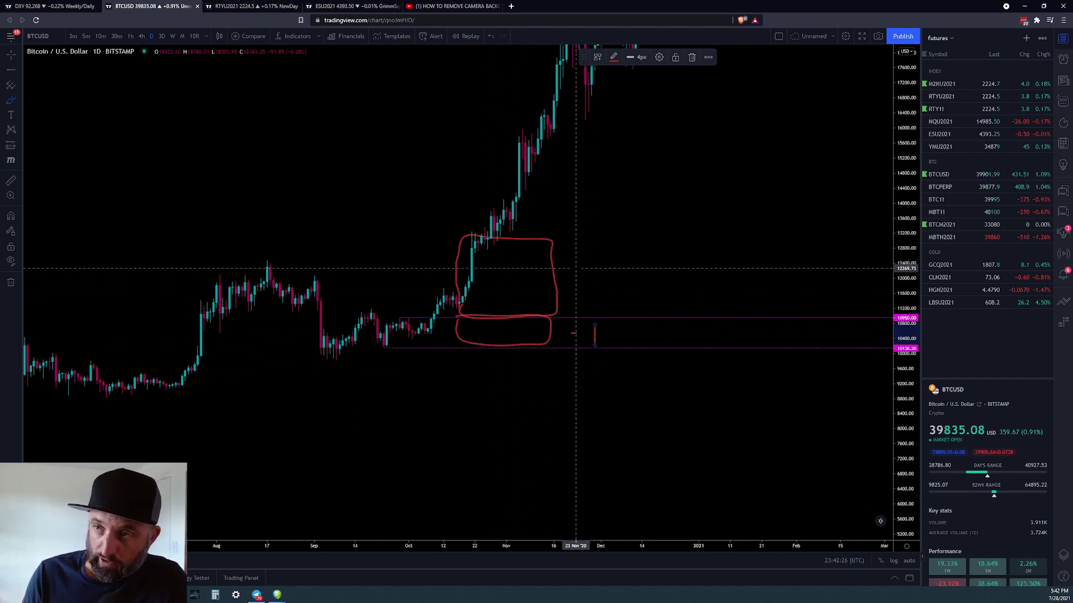
{"action": "mouse_move", "coordinate": [580, 267]}
{"action": "left_mouse_down"}
{"action": "mouse_move", "coordinate": [593, 279]}
{"action": "mouse_move", "coordinate": [576, 279]}
{"action": "left_mouse_up"}
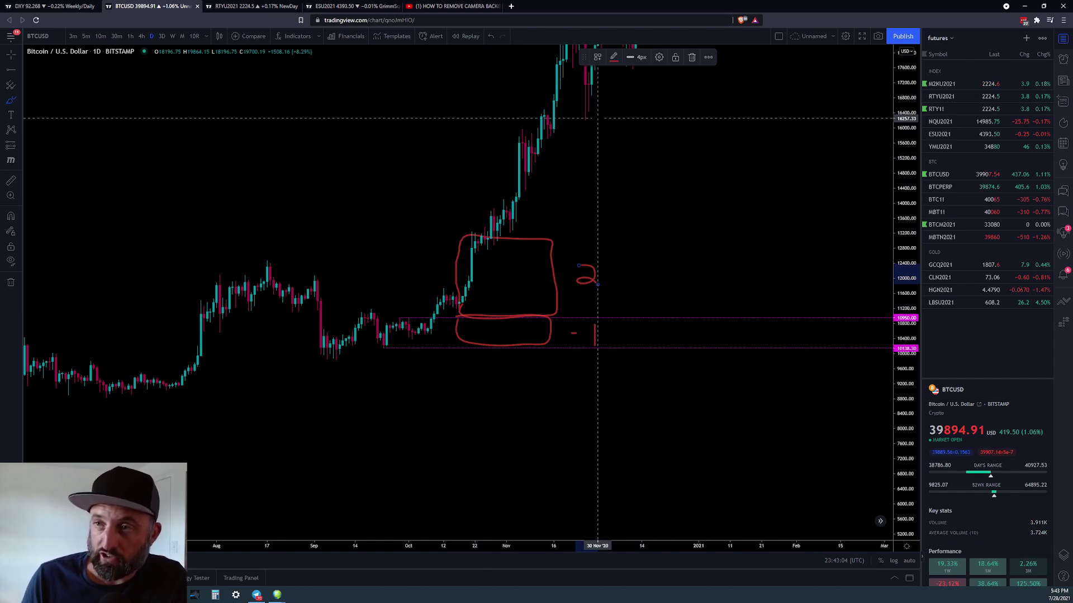
{"action": "left_click", "coordinate": [489, 37]}
{"action": "left_click", "coordinate": [489, 37]}
{"action": "left_click", "coordinate": [489, 37]}
{"action": "left_click", "coordinate": [489, 37]}
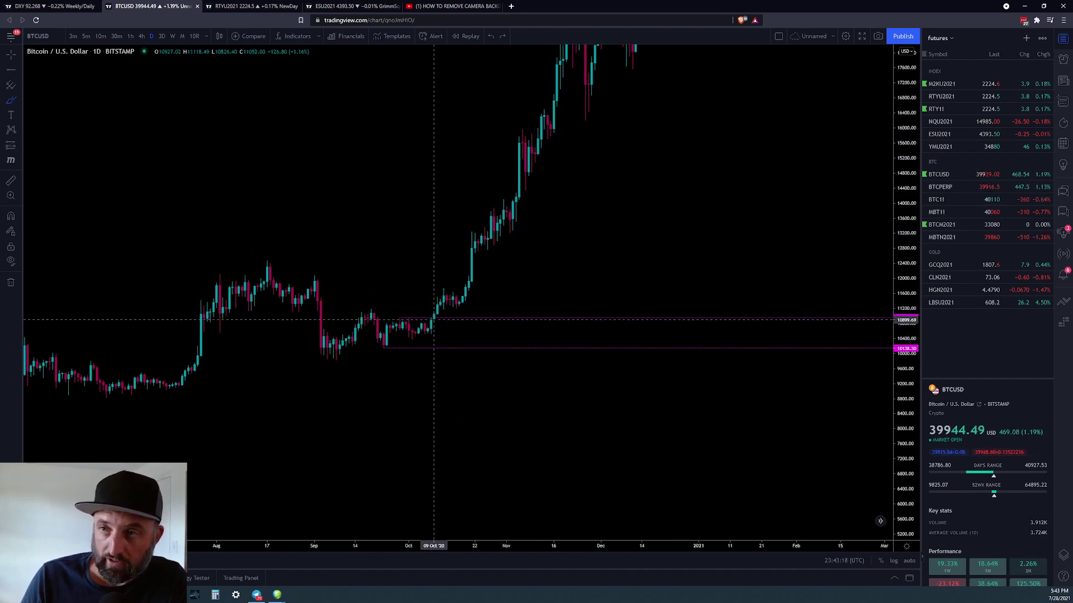
Place a Long Position at the October 2020 breakout candle with entry near 10950
{"action": "left_click", "coordinate": [446, 318]}
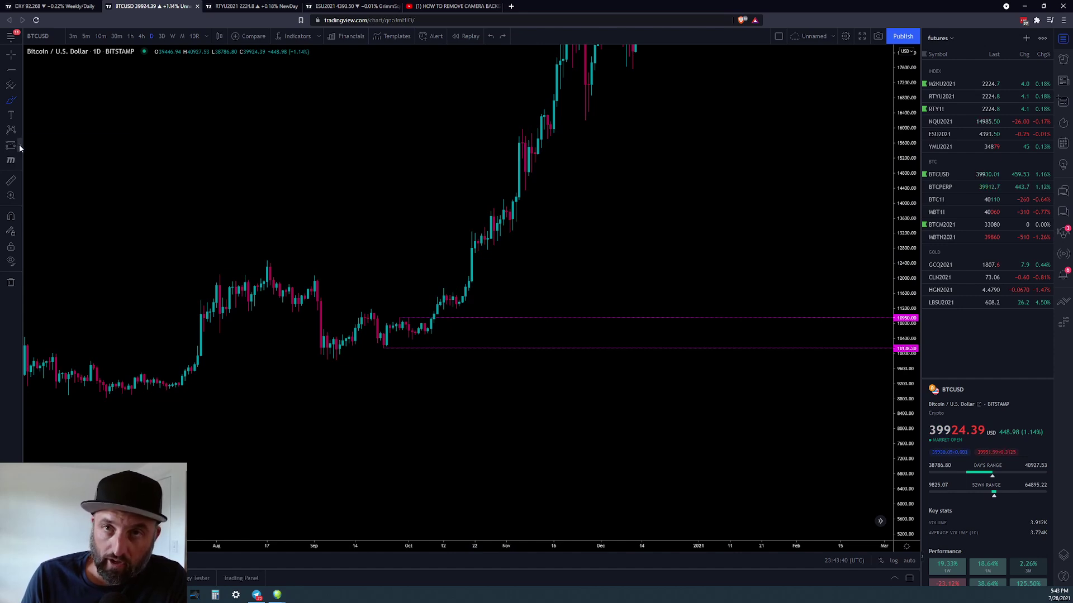
{"action": "left_click", "coordinate": [19, 144]}
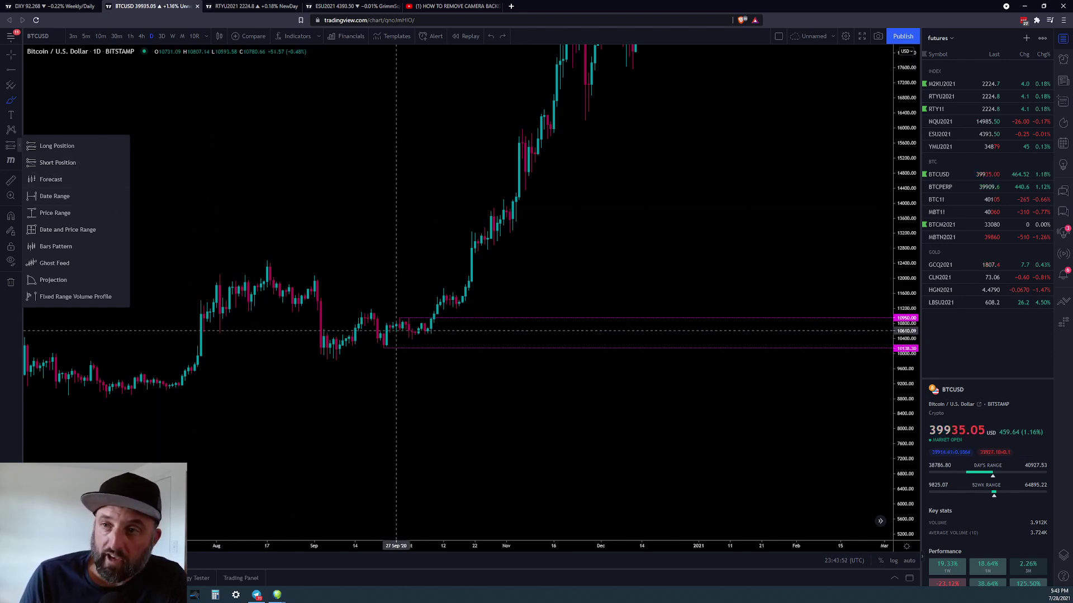
{"action": "left_click", "coordinate": [51, 146]}
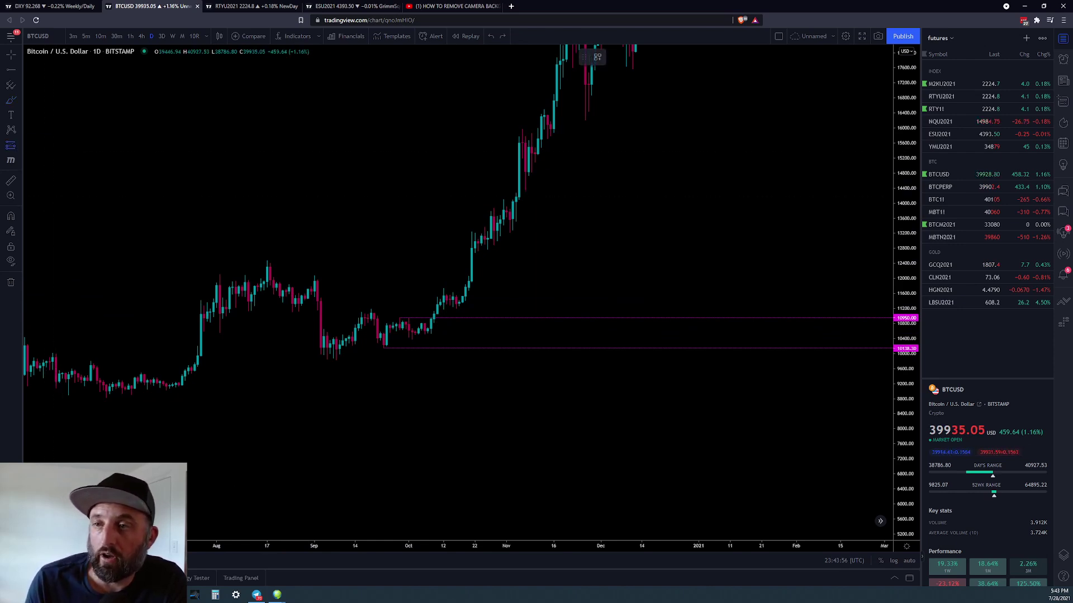
{"action": "left_click", "coordinate": [435, 319]}
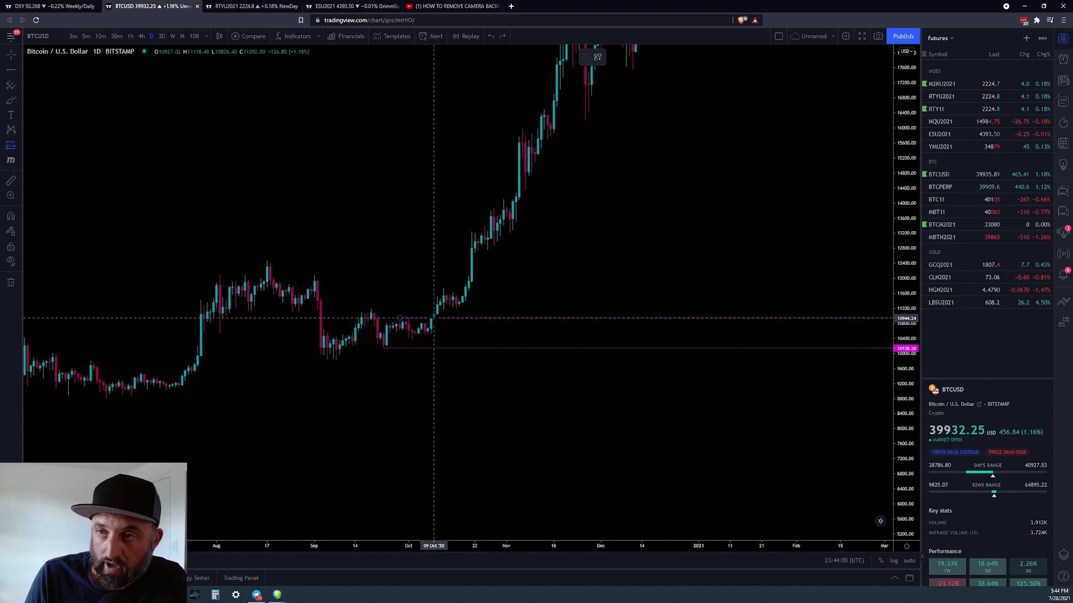
{"action": "left_click", "coordinate": [434, 318]}
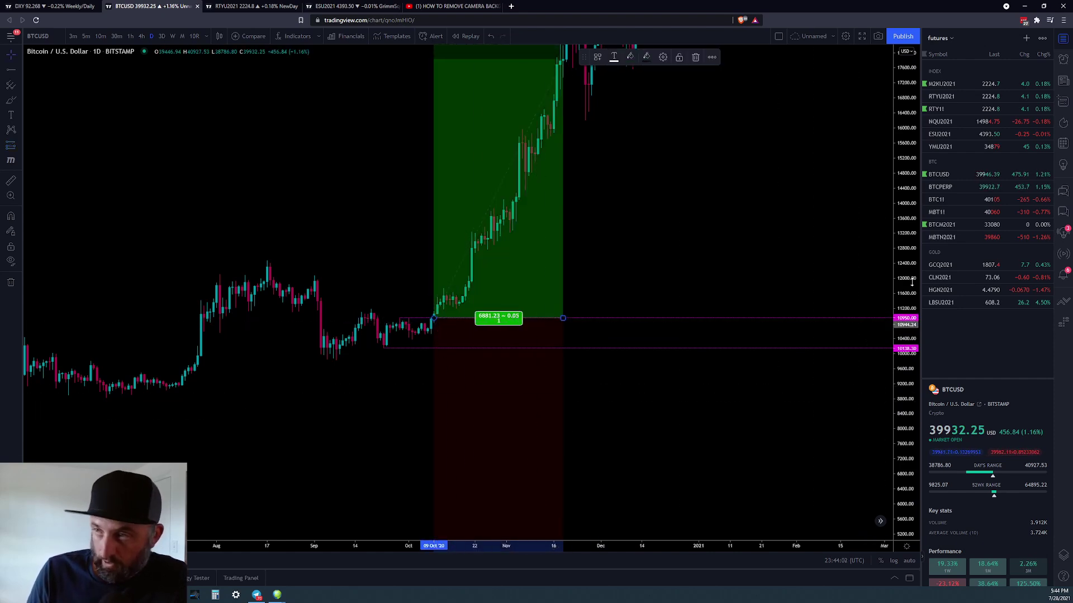
With Magnet mode on, snap the stop to 7.36% below entry and set the target to 14.41% above
{"action": "left_click_drag", "start_coordinate": [901, 226], "coordinate": [384, 322]}
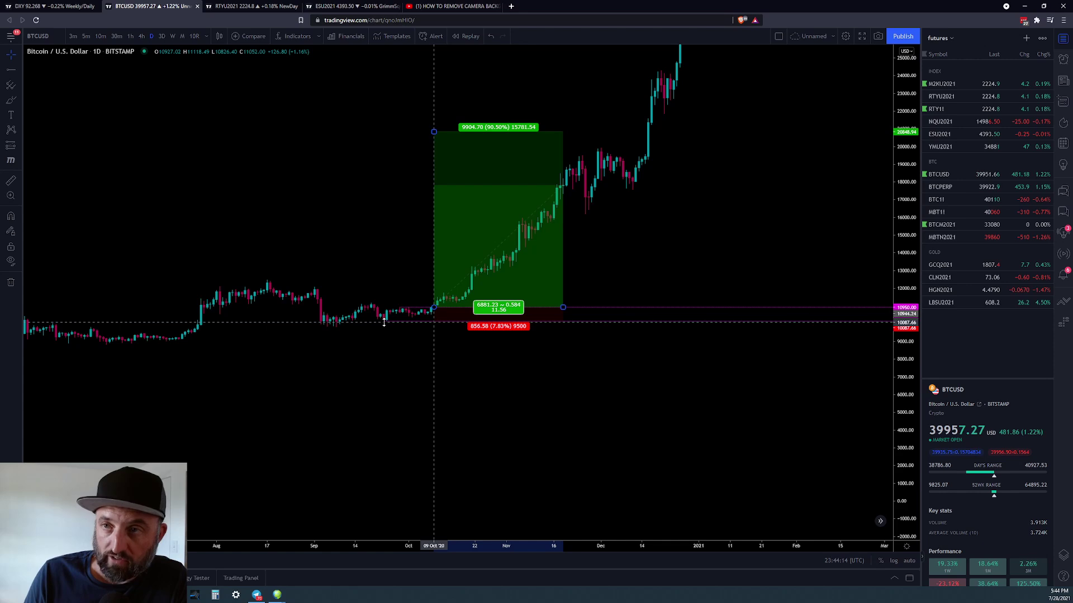
{"action": "left_click_drag", "start_coordinate": [384, 323], "coordinate": [390, 333]}
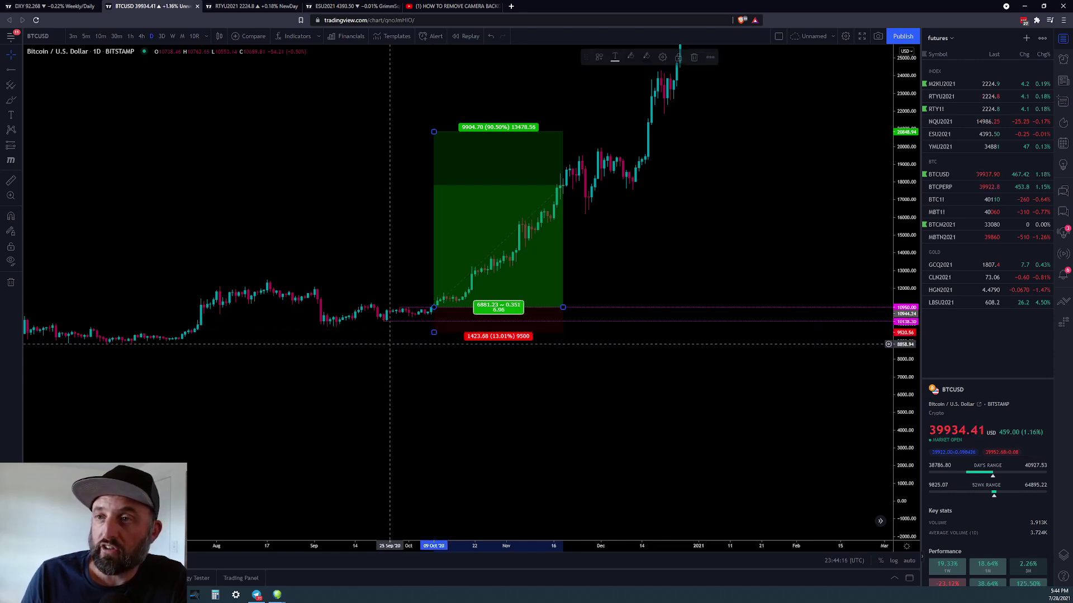
{"action": "left_click", "coordinate": [11, 217]}
{"action": "left_click_drag", "start_coordinate": [433, 334], "coordinate": [384, 329]}
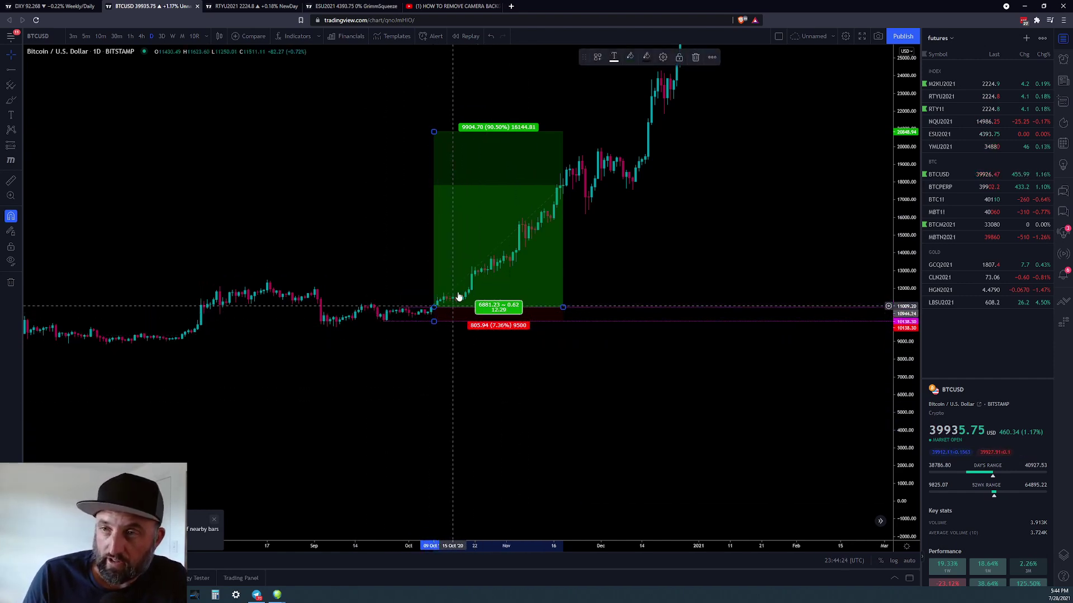
{"action": "left_click_drag", "start_coordinate": [434, 129], "coordinate": [421, 280]}
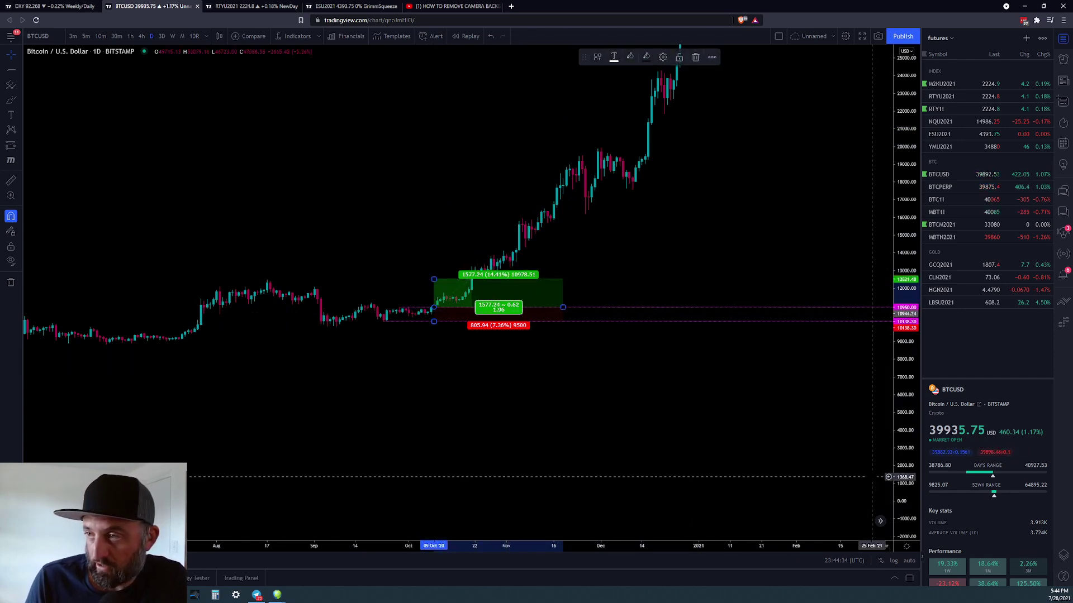
Zoom in on the position and raise its profit target to 2482.30 (22.68%) above entry
{"action": "scroll", "coordinate": [766, 179], "scroll_direction": "up", "scroll_amount": 3}
{"action": "left_click_drag", "start_coordinate": [581, 321], "coordinate": [735, 280]}
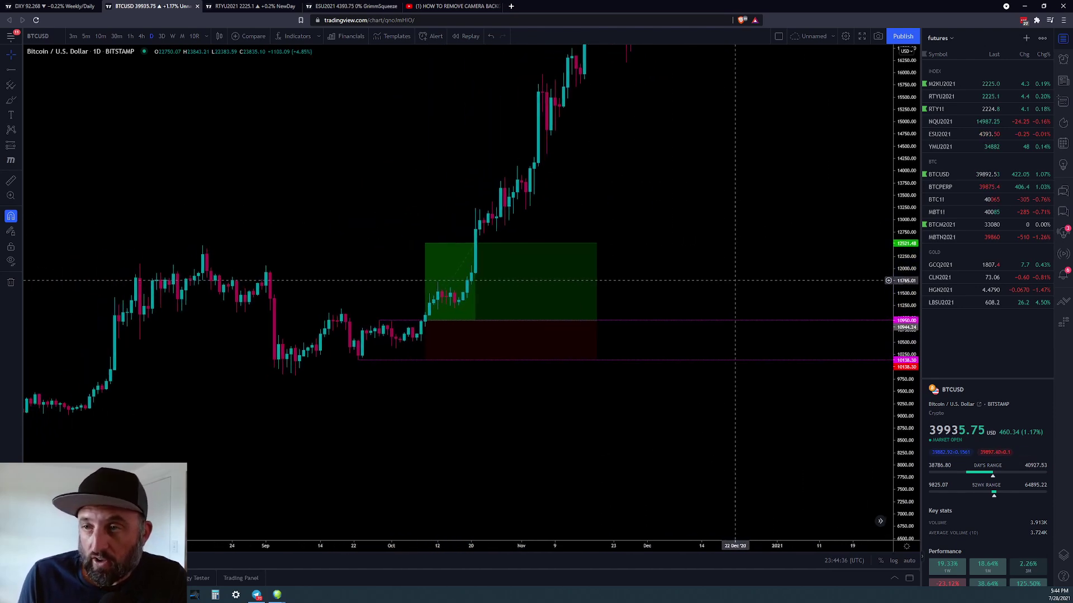
{"action": "scroll", "coordinate": [891, 439], "scroll_direction": "up", "scroll_amount": 1}
{"action": "left_click_drag", "start_coordinate": [908, 458], "coordinate": [907, 408]}
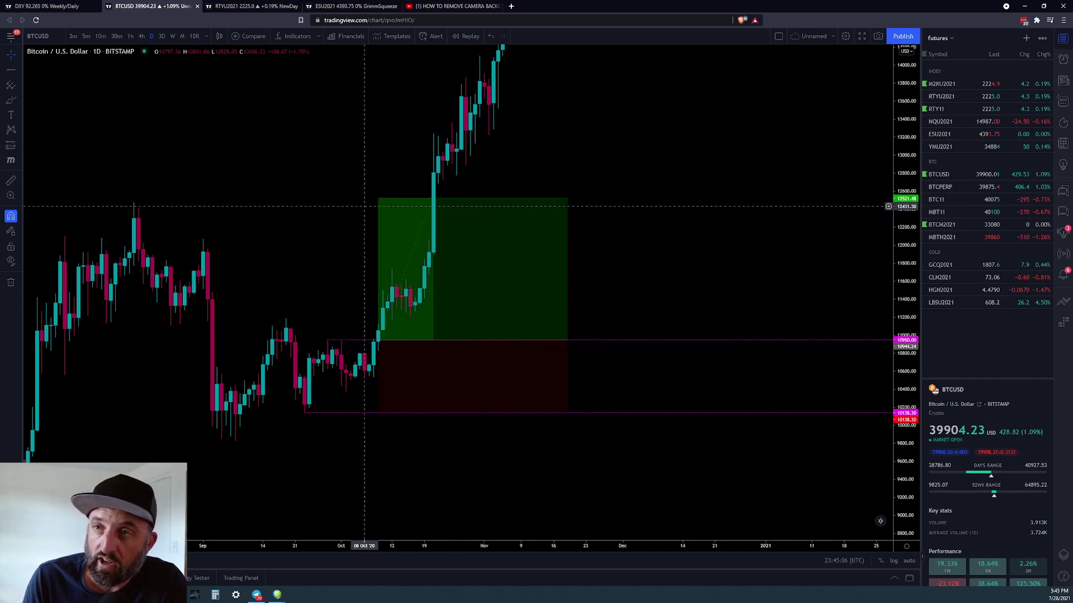
{"action": "left_click_drag", "start_coordinate": [379, 198], "coordinate": [372, 116]}
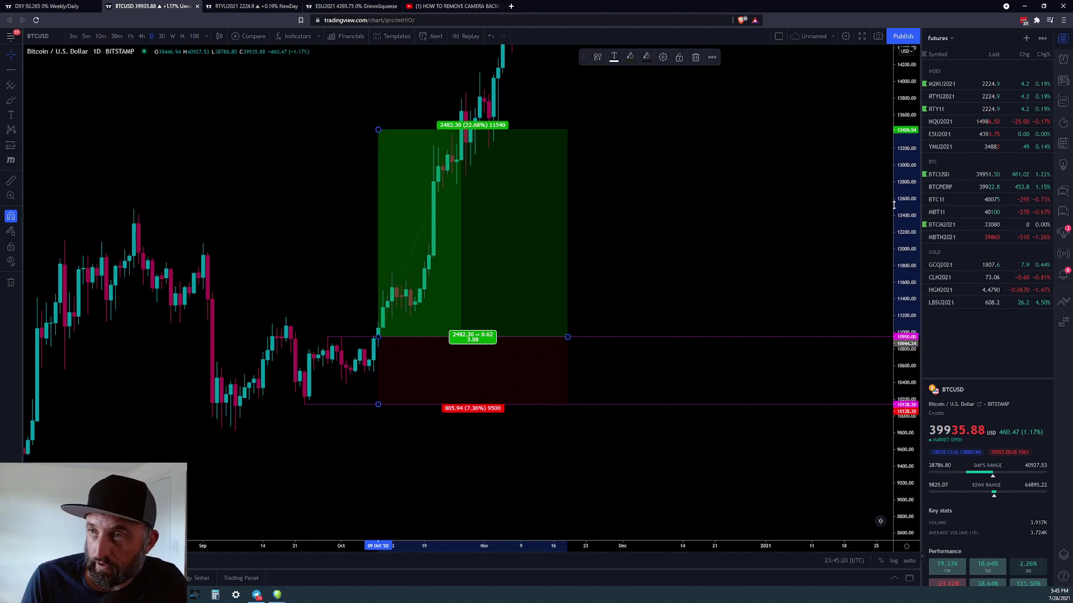
Stretch the position's target up the rally, then bring it back down to 13.90% above entry
{"action": "scroll", "coordinate": [748, 233], "scroll_direction": "down", "scroll_amount": 5}
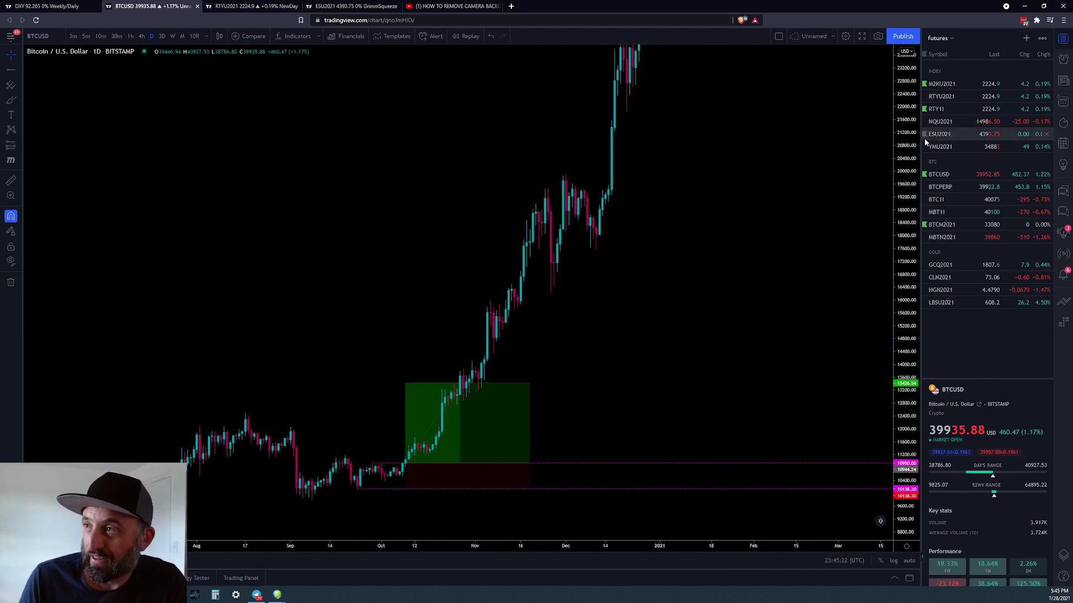
{"action": "scroll", "coordinate": [628, 376], "scroll_direction": "down", "scroll_amount": 3}
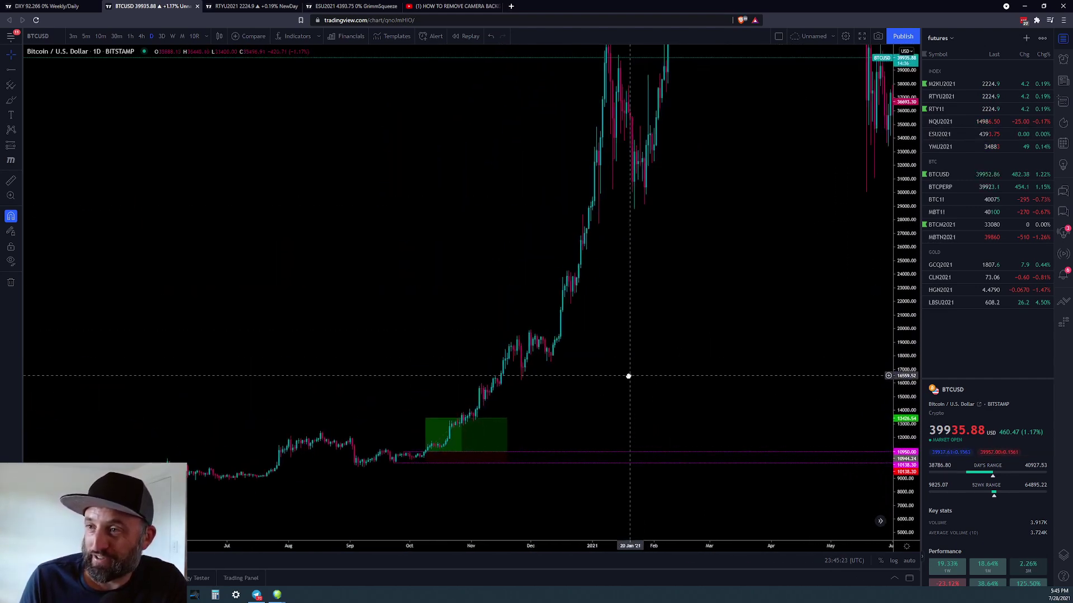
{"action": "left_click", "coordinate": [425, 421]}
{"action": "left_click_drag", "start_coordinate": [424, 420], "coordinate": [581, 82]}
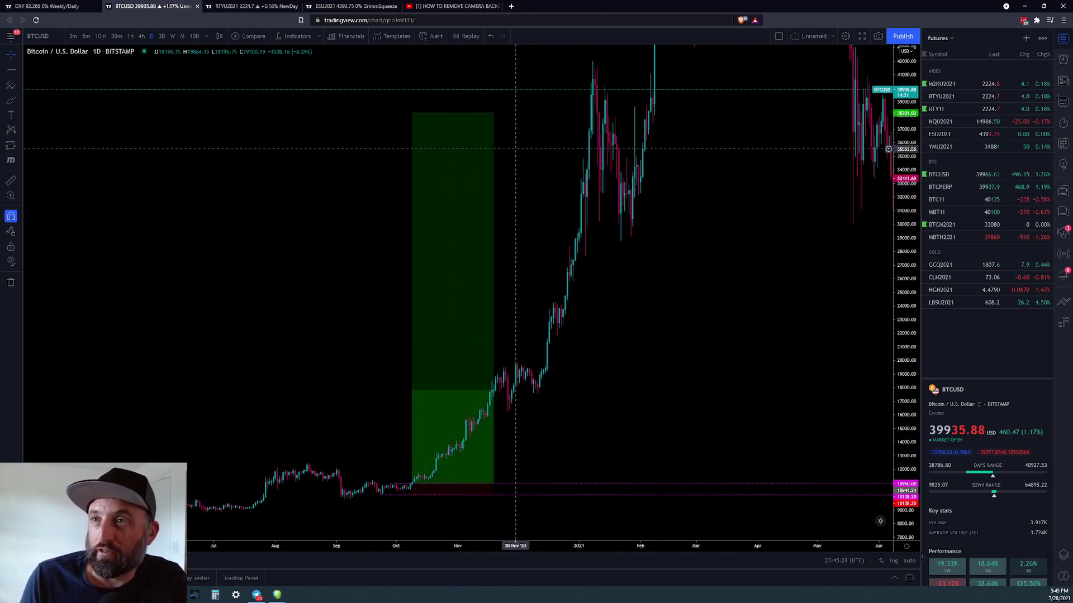
{"action": "left_click_drag", "start_coordinate": [411, 114], "coordinate": [414, 119]}
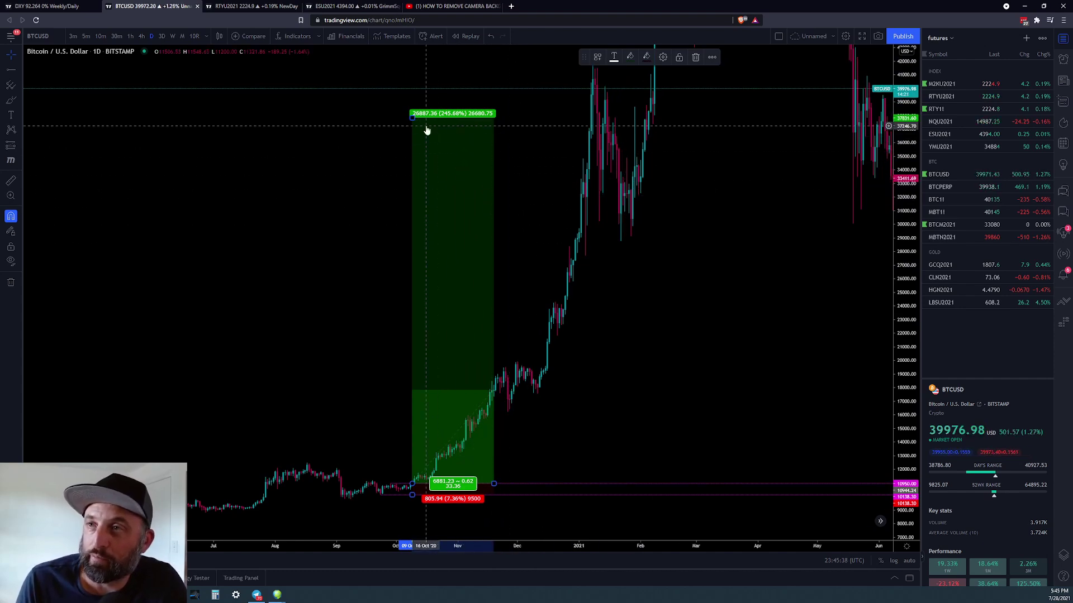
{"action": "left_click_drag", "start_coordinate": [413, 116], "coordinate": [406, 462]}
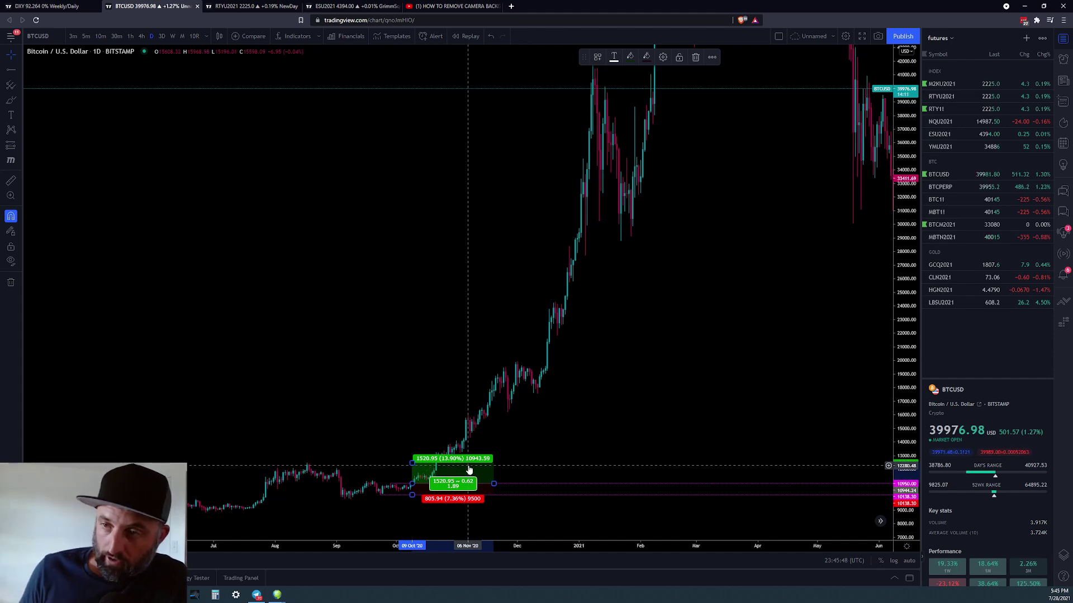
{"action": "left_click_drag", "start_coordinate": [618, 468], "coordinate": [522, 318]}
{"action": "left_click", "coordinate": [431, 302]}
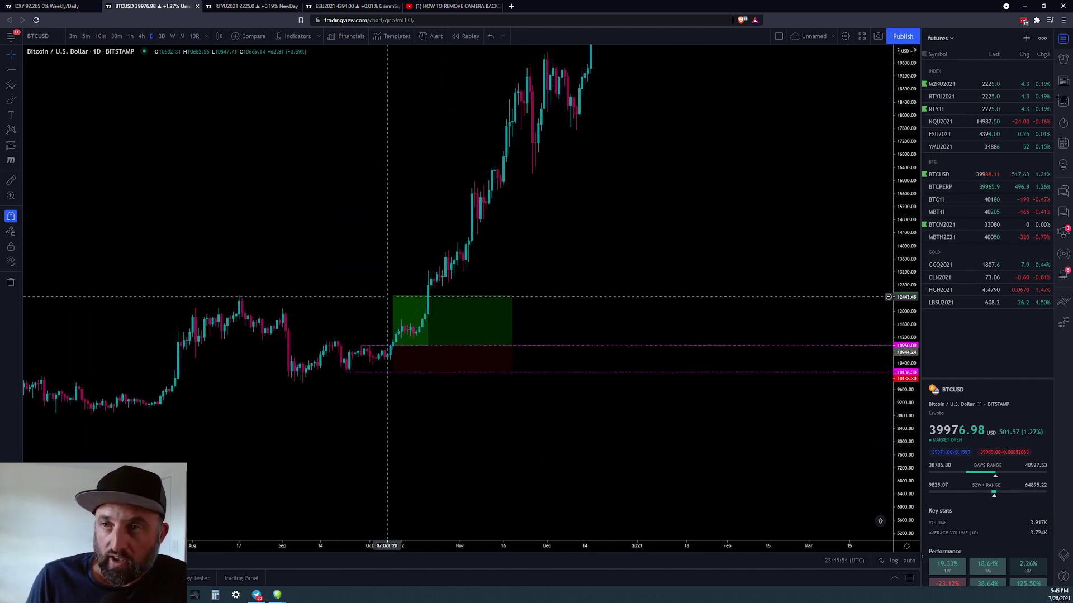
Nudge the target up to 1614.68 (14.75%) above entry, keeping the 7.36% stop
{"action": "left_click_drag", "start_coordinate": [392, 295], "coordinate": [393, 293]}
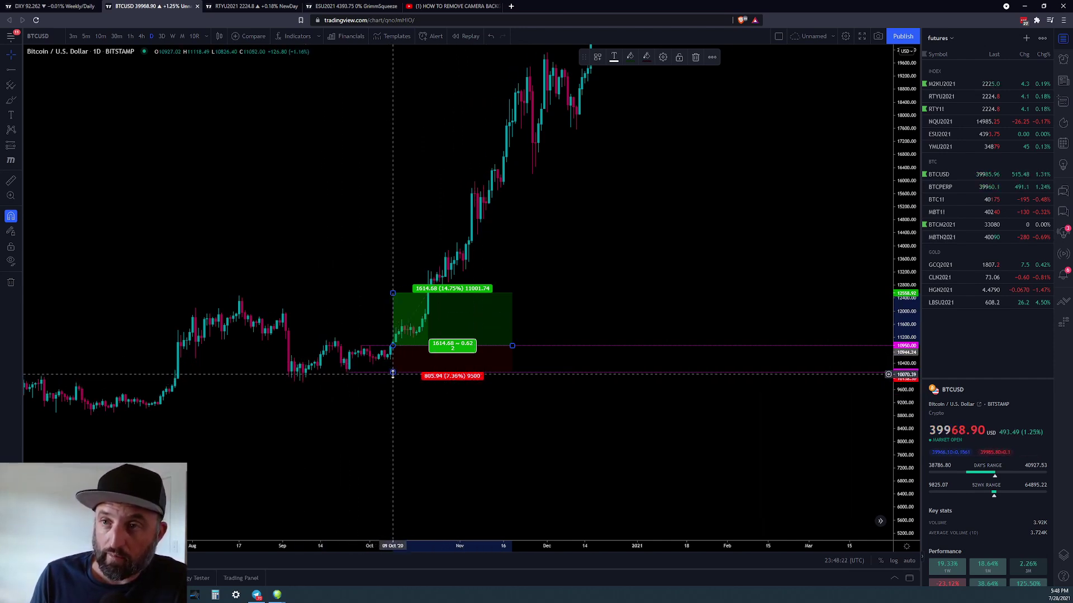
Adjust the stop to 796.88 (7.28%) below entry and the target to 1589.03 (14.52%) above
{"action": "left_click_drag", "start_coordinate": [393, 373], "coordinate": [303, 387]}
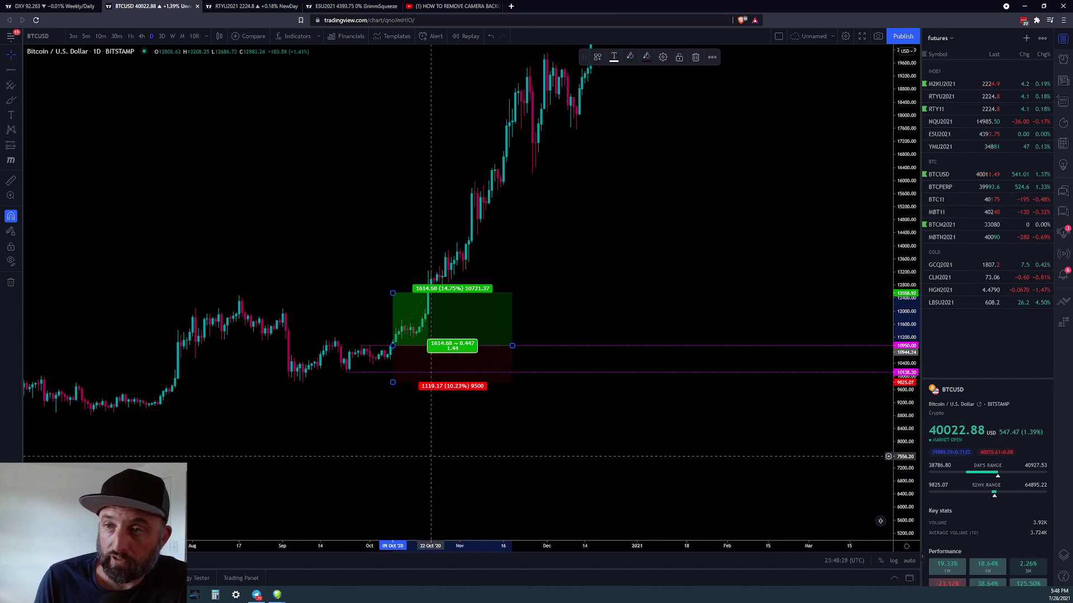
{"action": "left_click_drag", "start_coordinate": [393, 384], "coordinate": [299, 387]}
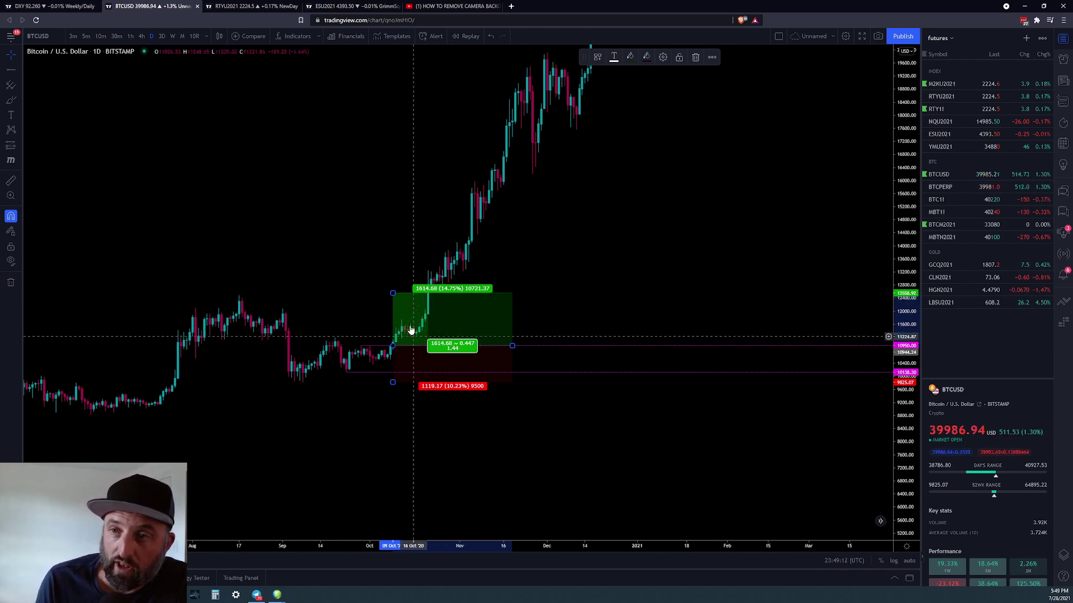
{"action": "left_click_drag", "start_coordinate": [394, 292], "coordinate": [395, 273]}
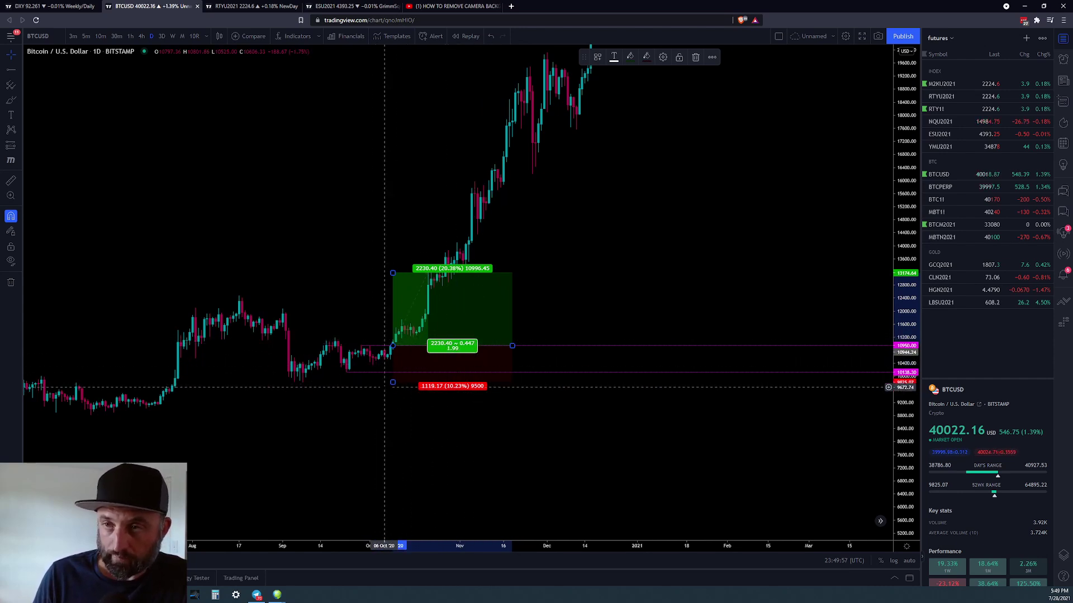
{"action": "left_click_drag", "start_coordinate": [393, 383], "coordinate": [393, 371]}
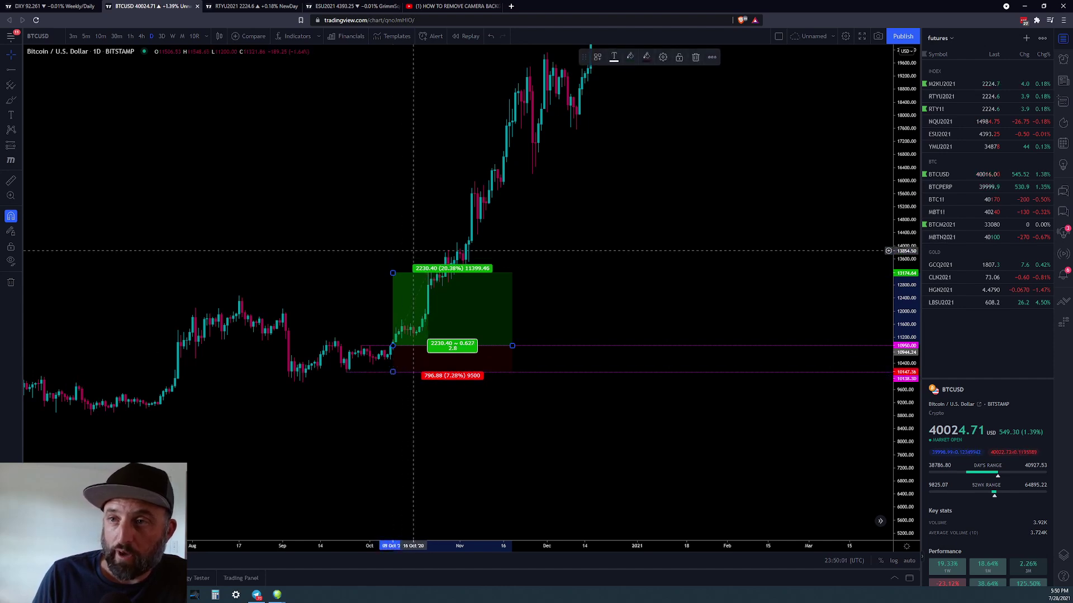
{"action": "left_click_drag", "start_coordinate": [393, 273], "coordinate": [395, 293]}
{"action": "left_click", "coordinate": [594, 296]}
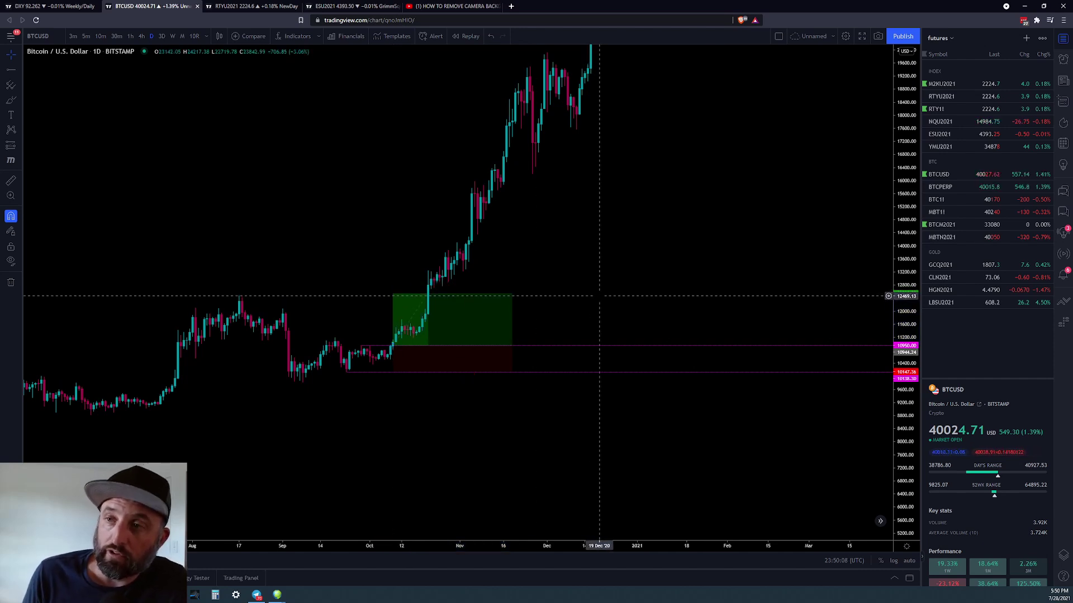
{"action": "left_click", "coordinate": [486, 327]}
Open the Long Position settings and inspect the lot size 1 and 5.00% risk fields for the 10000 USD account
{"action": "right_click", "coordinate": [482, 324]}
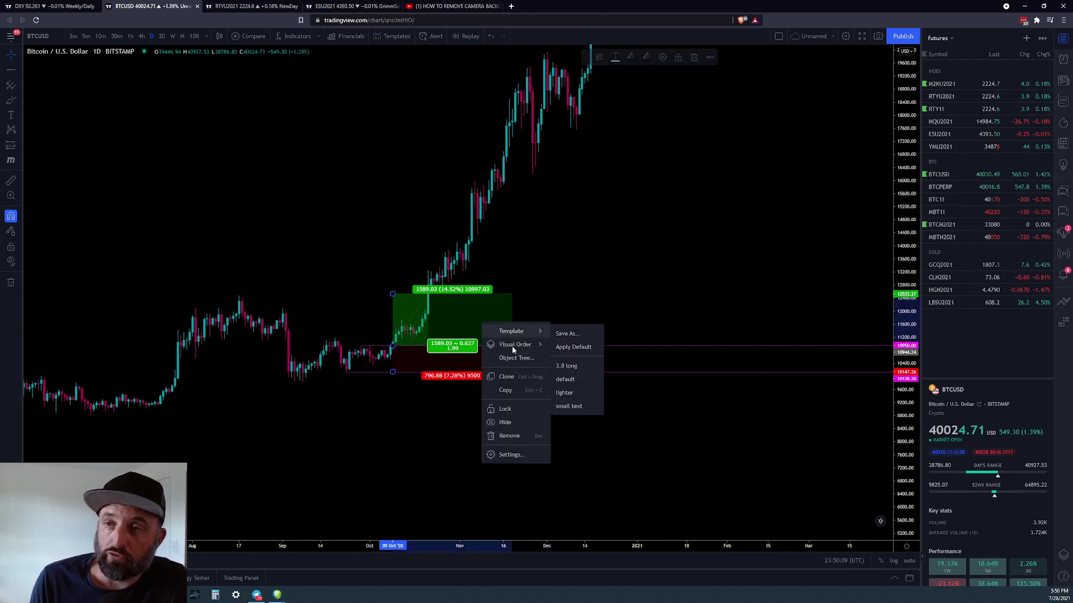
{"action": "left_click", "coordinate": [499, 456]}
{"action": "left_click_drag", "start_coordinate": [562, 171], "coordinate": [634, 163]}
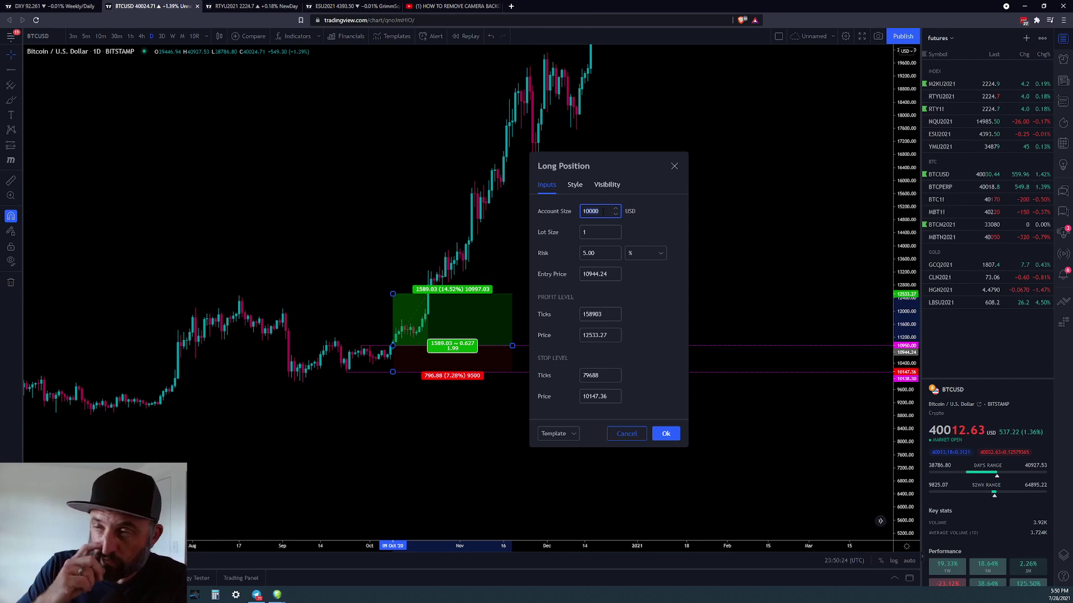
{"action": "left_click", "coordinate": [589, 232]}
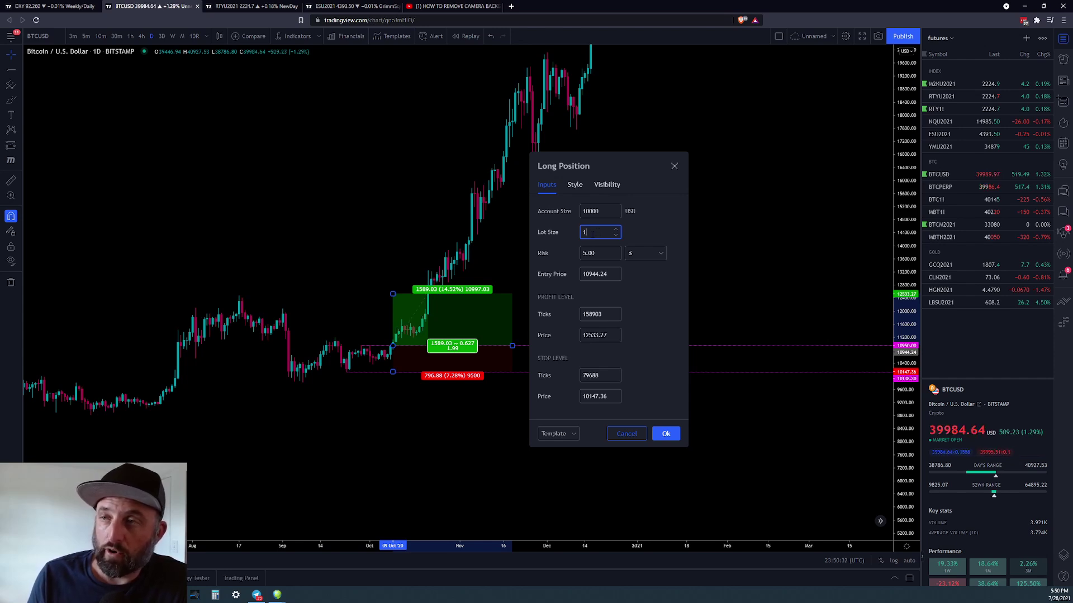
{"action": "left_click", "coordinate": [595, 253]}
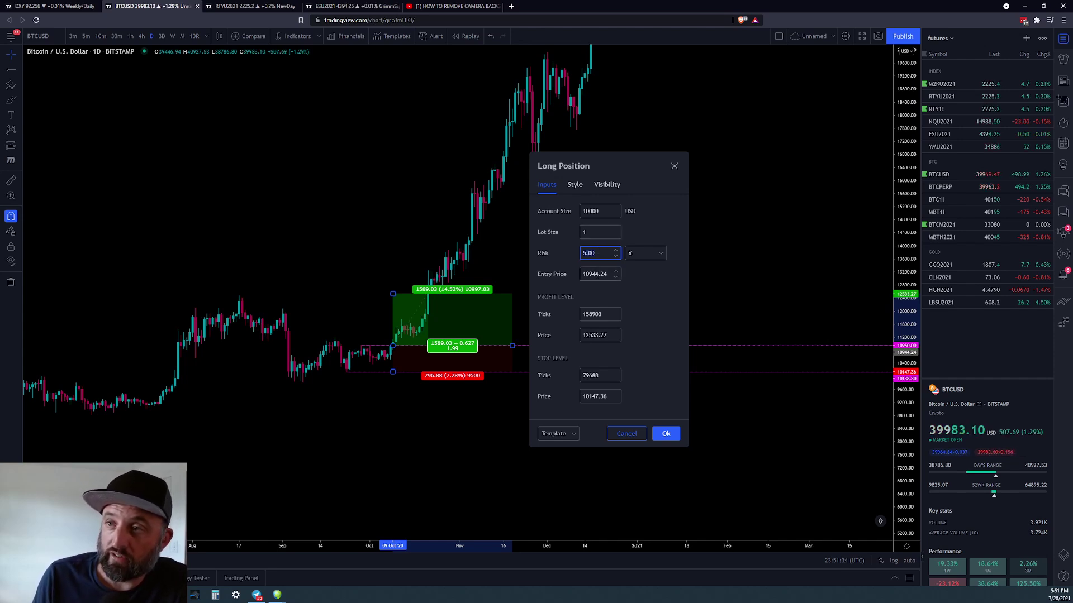
Set the Long Position's entry price to 10950 and its stop price to 10150
{"action": "key", "text": "Tab"}
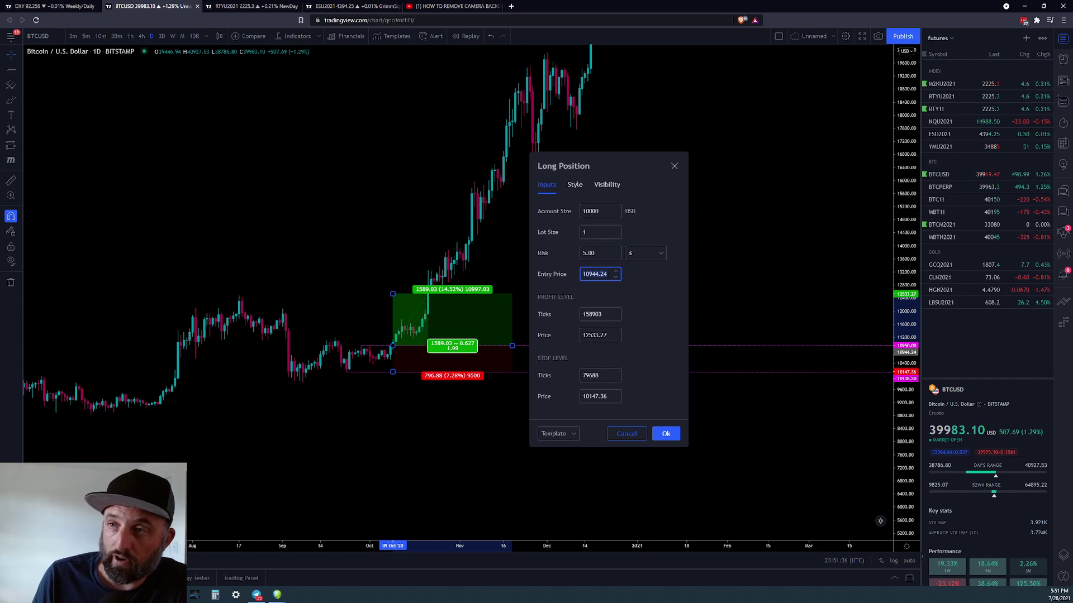
{"action": "type", "text": "10"}
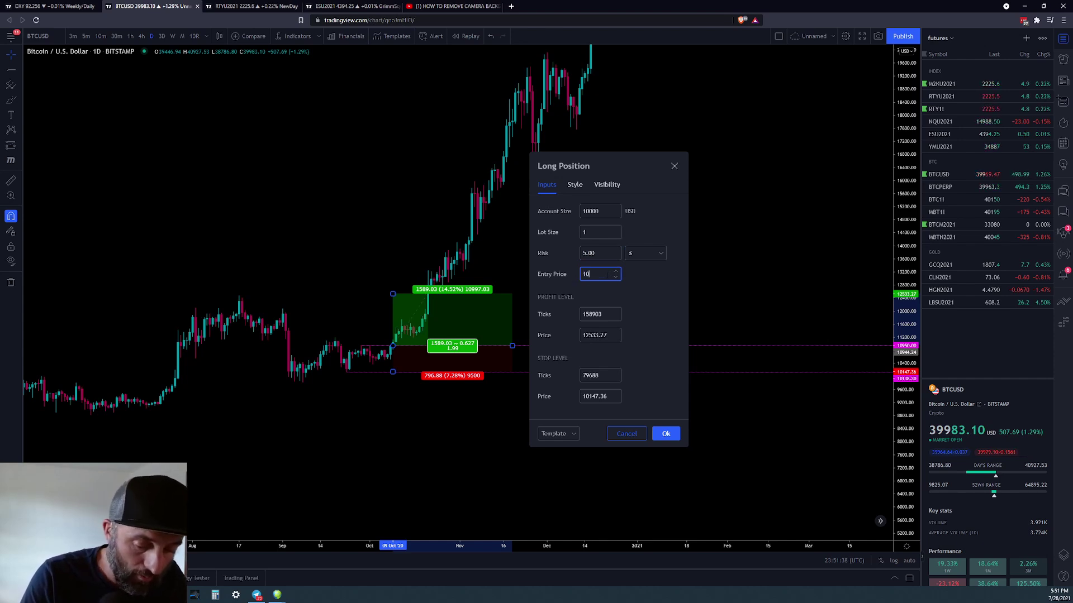
{"action": "type", "text": "950"}
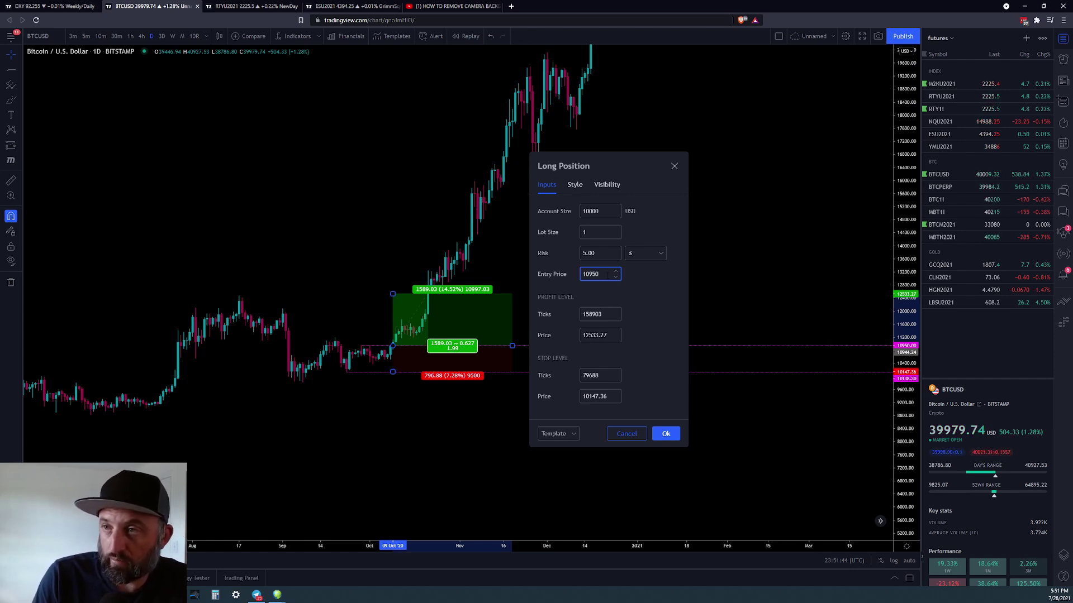
{"action": "key", "text": "Return"}
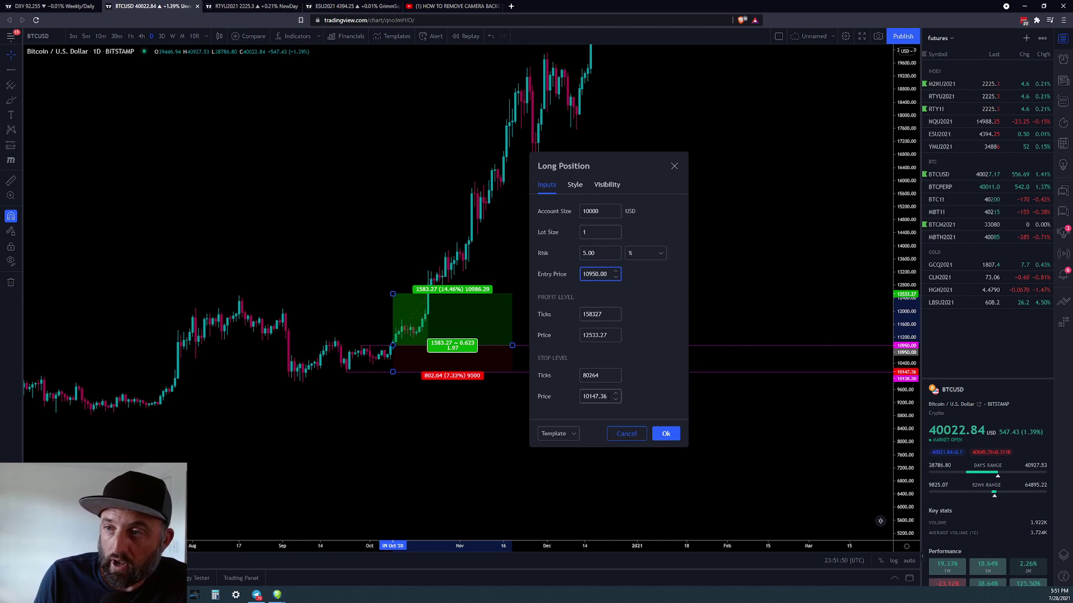
{"action": "double_click", "coordinate": [596, 396]}
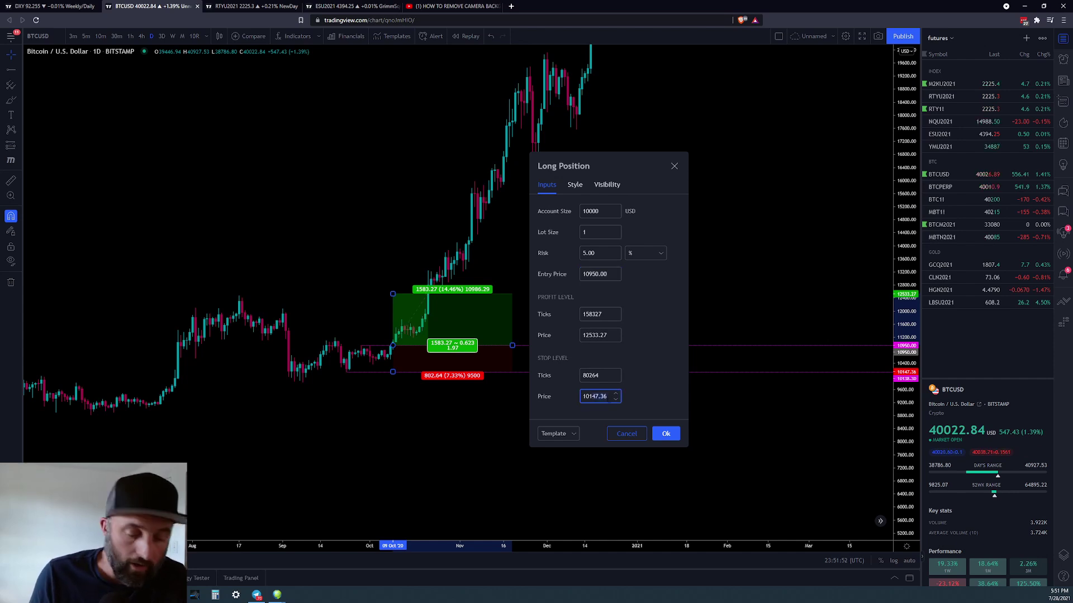
{"action": "type", "text": "10150"}
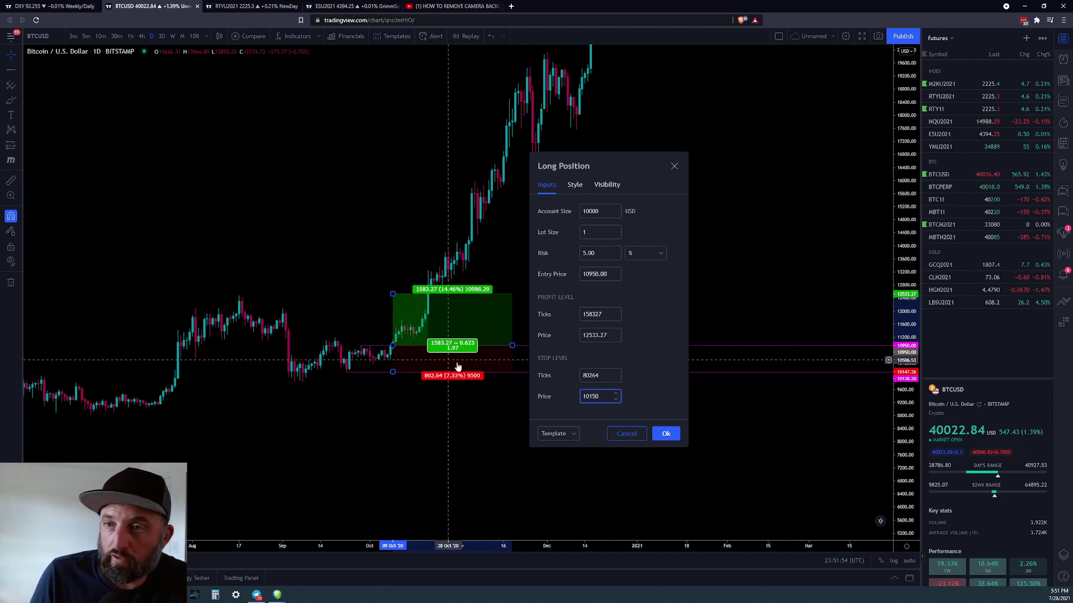
{"action": "left_click", "coordinate": [615, 311]}
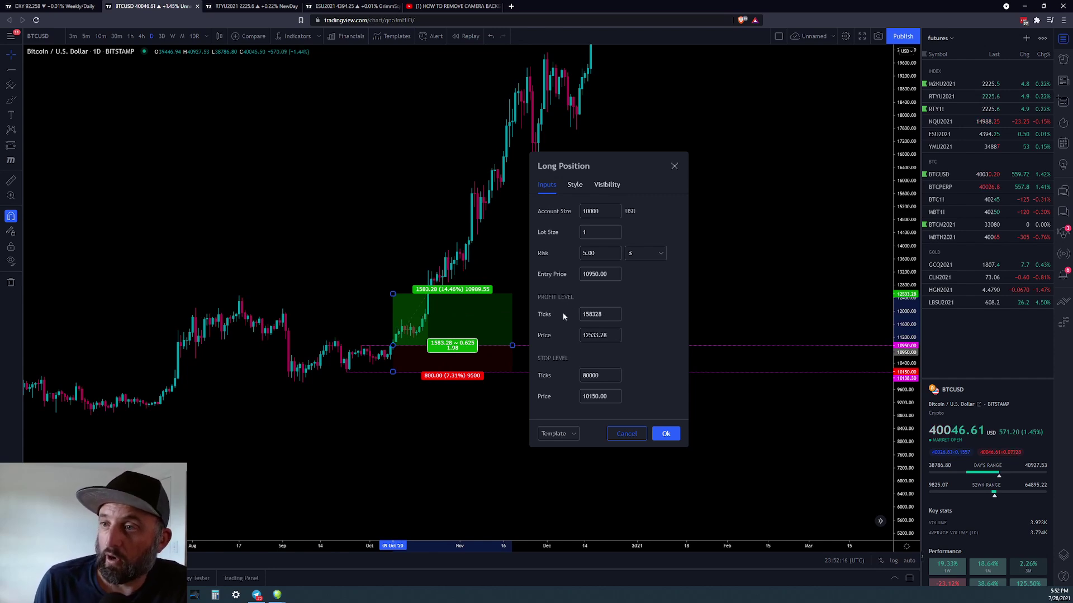
Apply the Long Position settings, leaving an 800.00 (7.31%) stop and 1583.28 (14.46%) target
{"action": "left_click", "coordinate": [670, 436]}
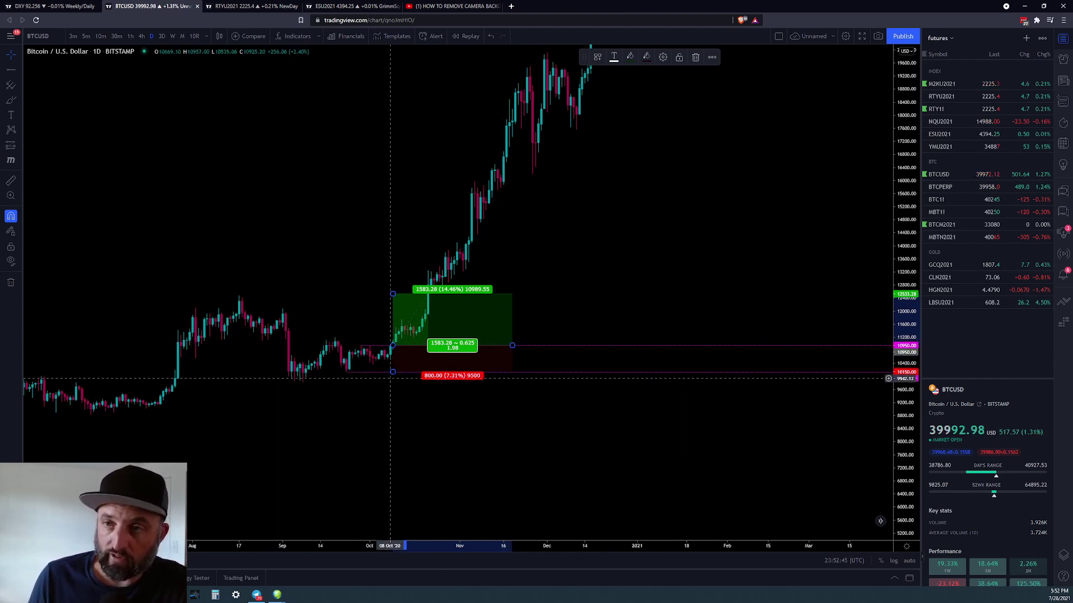
Lower the stop loss to about 9825, then 9044, then raise it back to 10138.30
{"action": "left_click_drag", "start_coordinate": [393, 371], "coordinate": [301, 383]}
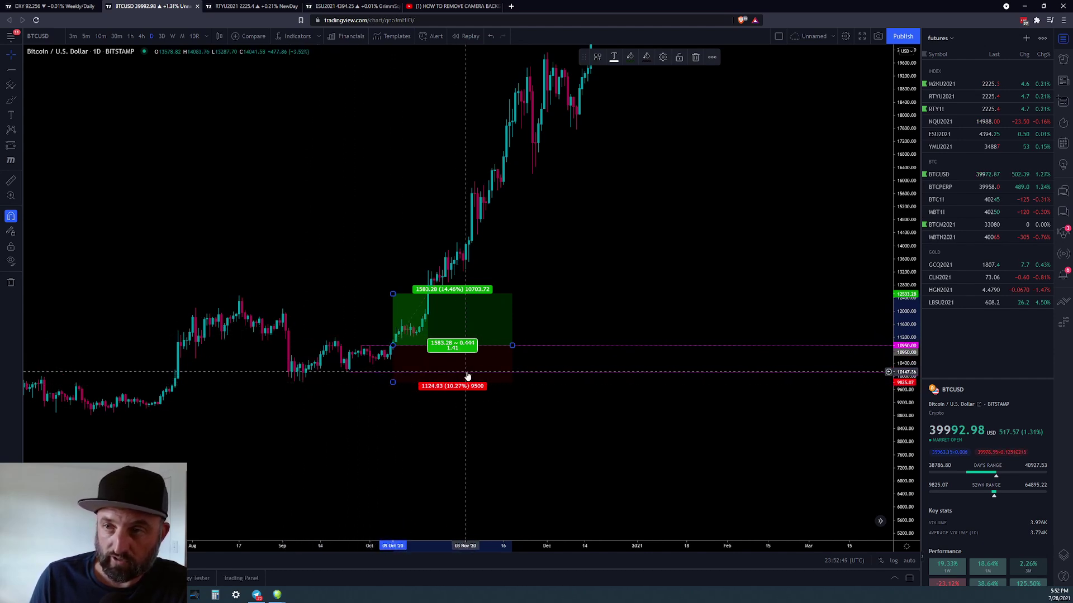
{"action": "mouse_move", "coordinate": [392, 382]}
{"action": "left_mouse_down"}
{"action": "mouse_move", "coordinate": [313, 376]}
{"action": "mouse_move", "coordinate": [112, 413]}
{"action": "left_mouse_up"}
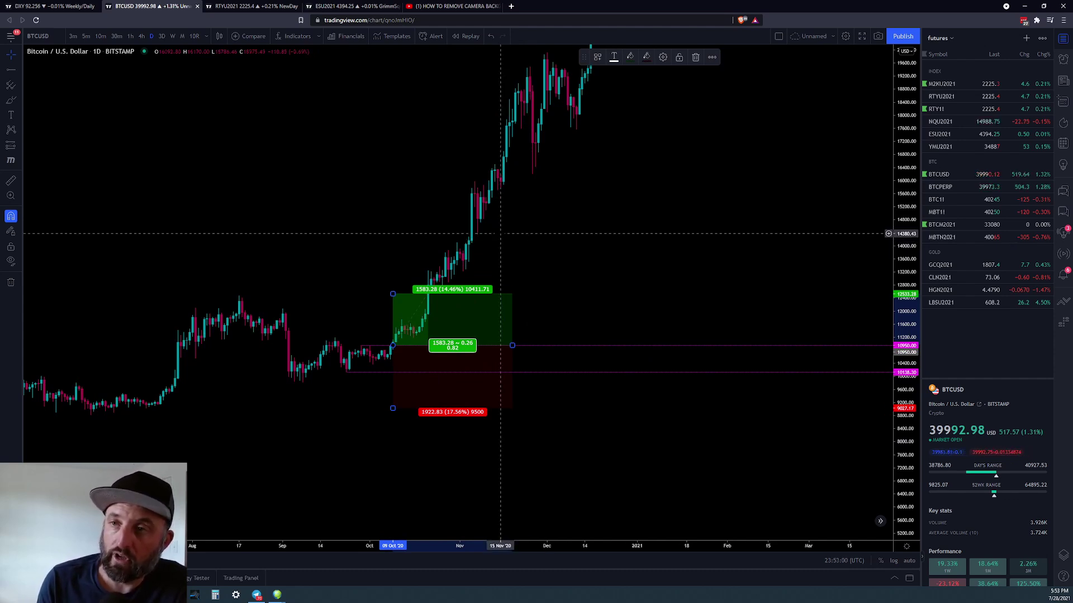
{"action": "mouse_move", "coordinate": [393, 408]}
{"action": "left_mouse_down"}
{"action": "mouse_move", "coordinate": [391, 371]}
{"action": "mouse_move", "coordinate": [346, 373]}
{"action": "left_mouse_up"}
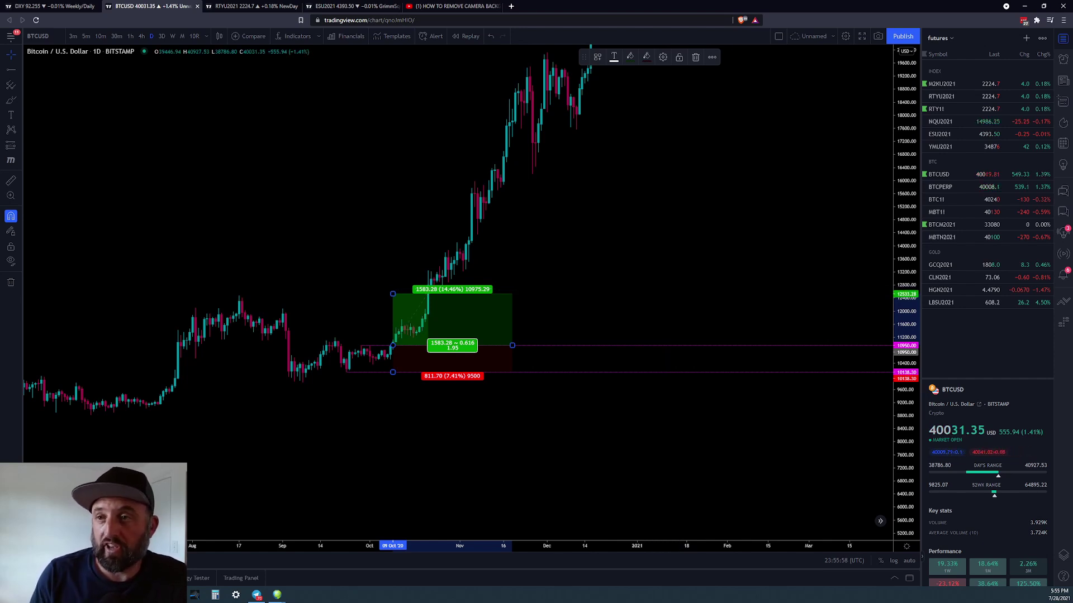
{"action": "mouse_move", "coordinate": [593, 294]}
{"action": "left_mouse_down"}
{"action": "mouse_move", "coordinate": [723, 192]}
{"action": "mouse_move", "coordinate": [687, 233]}
{"action": "left_mouse_up"}
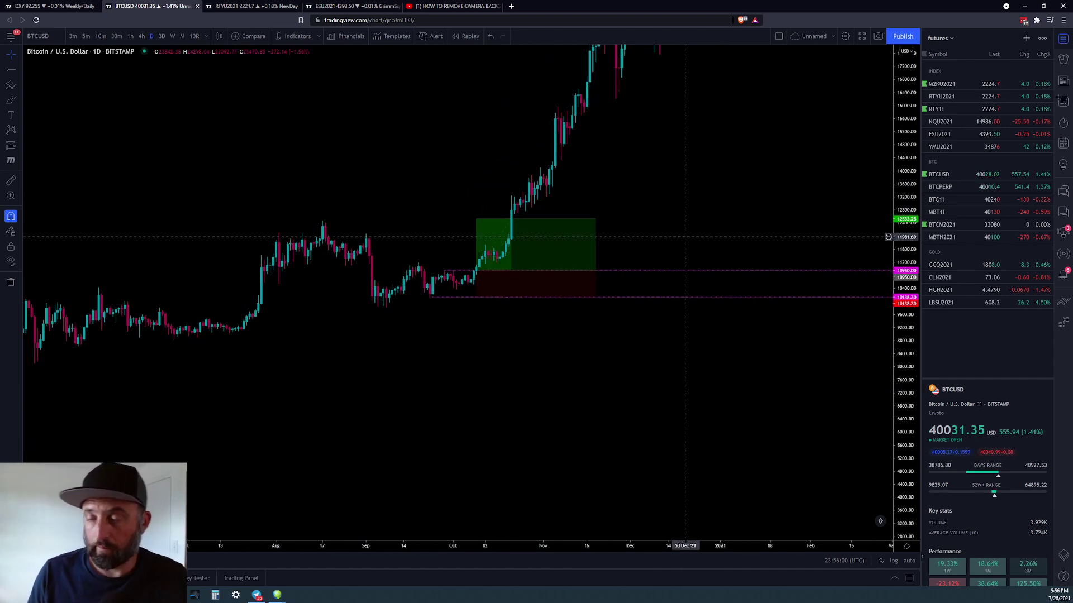
{"action": "left_click_drag", "start_coordinate": [476, 297], "coordinate": [459, 514]}
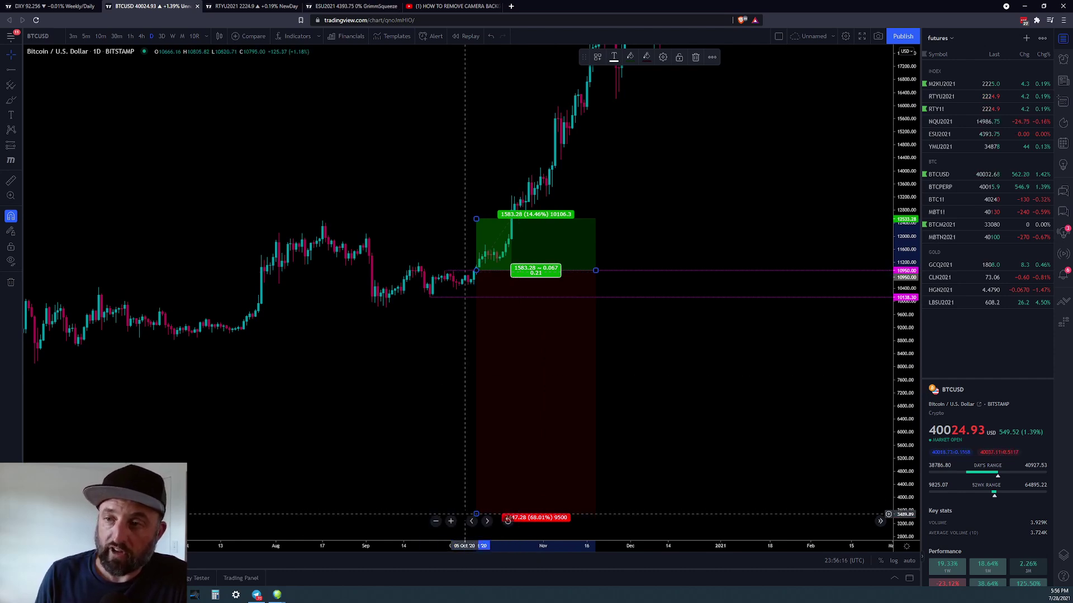
Pull the stop loss up to 811.70 (7.41%) below entry for a 1.95 risk/reward
{"action": "mouse_move", "coordinate": [475, 513]}
{"action": "left_mouse_down"}
{"action": "mouse_move", "coordinate": [474, 299]}
{"action": "mouse_move", "coordinate": [426, 297]}
{"action": "mouse_move", "coordinate": [428, 306]}
{"action": "left_mouse_up"}
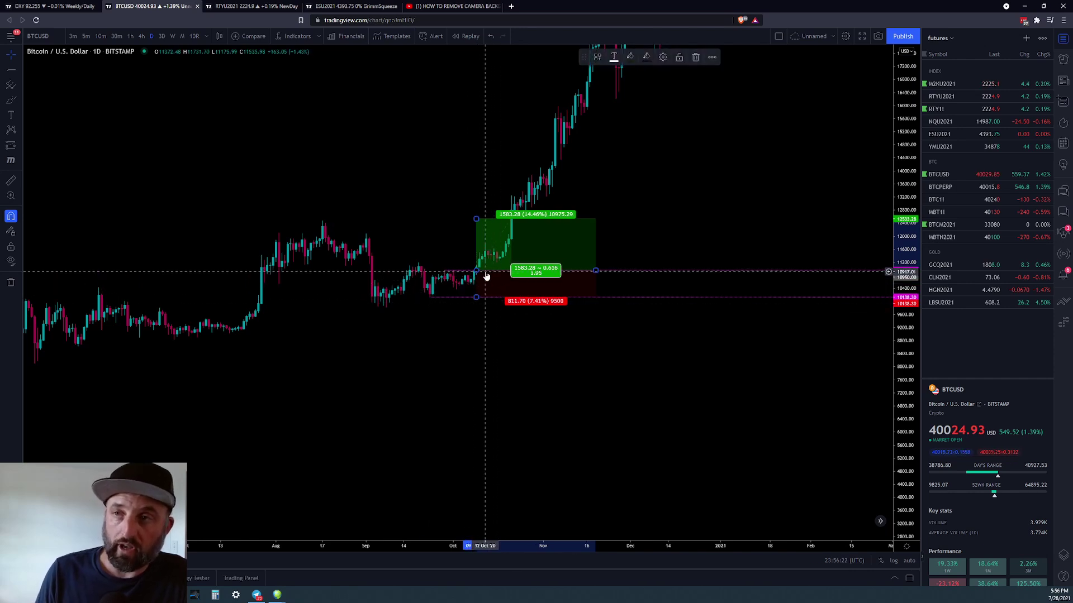